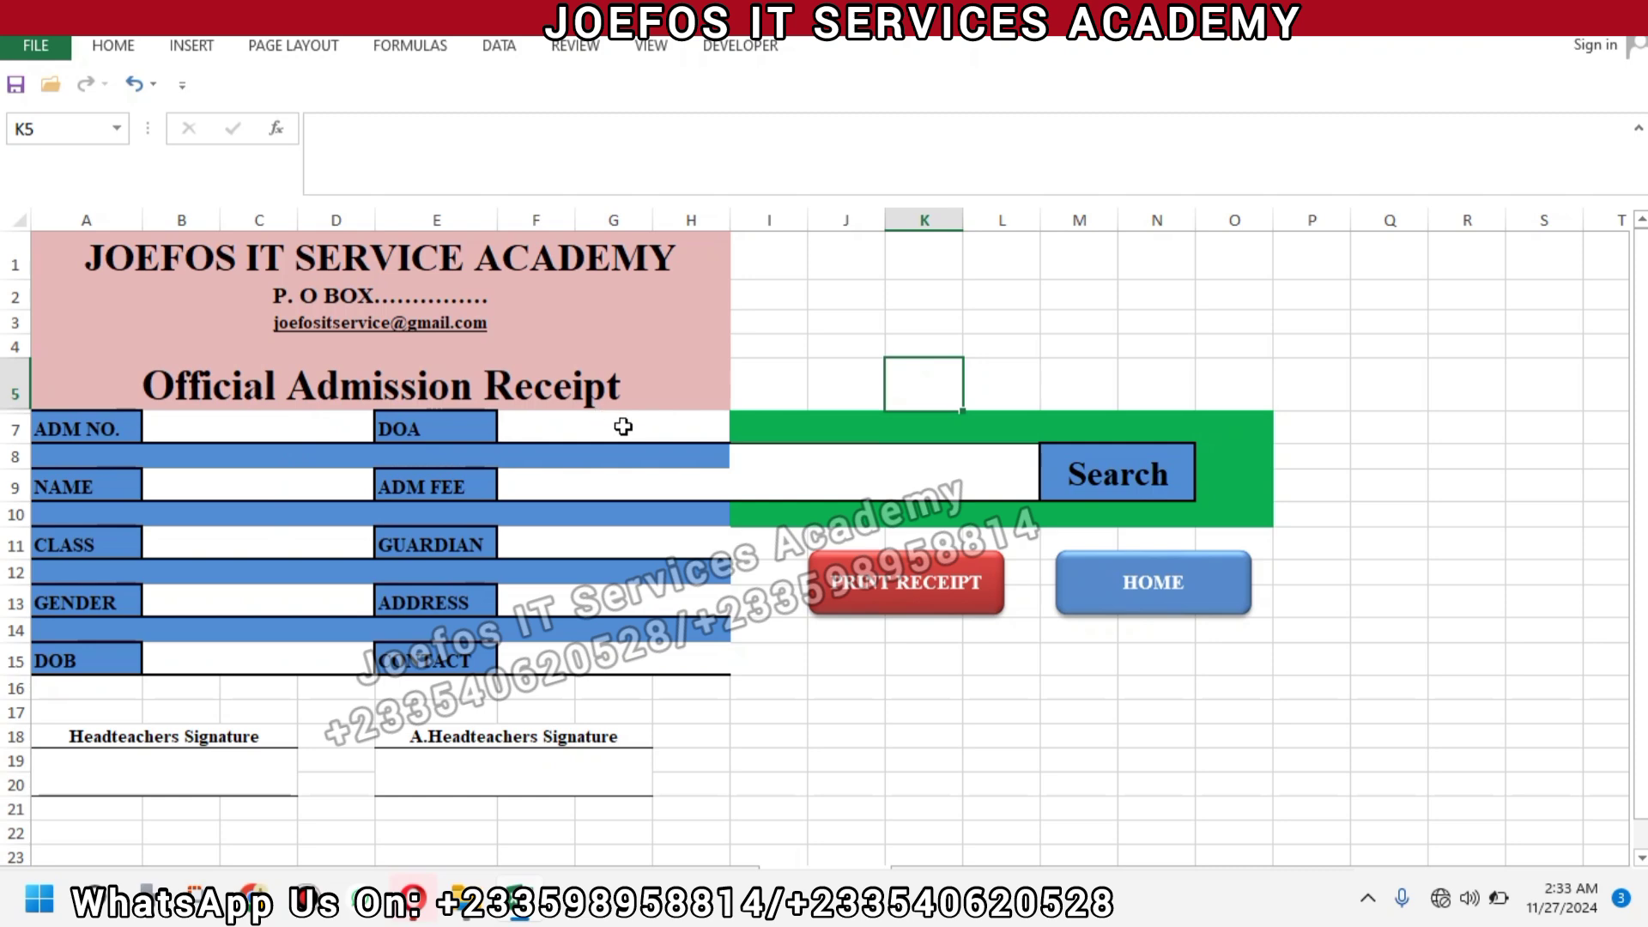
Search admission number 1 in I8 so the receipt shows the first student's KG ONE record.
click(837, 466)
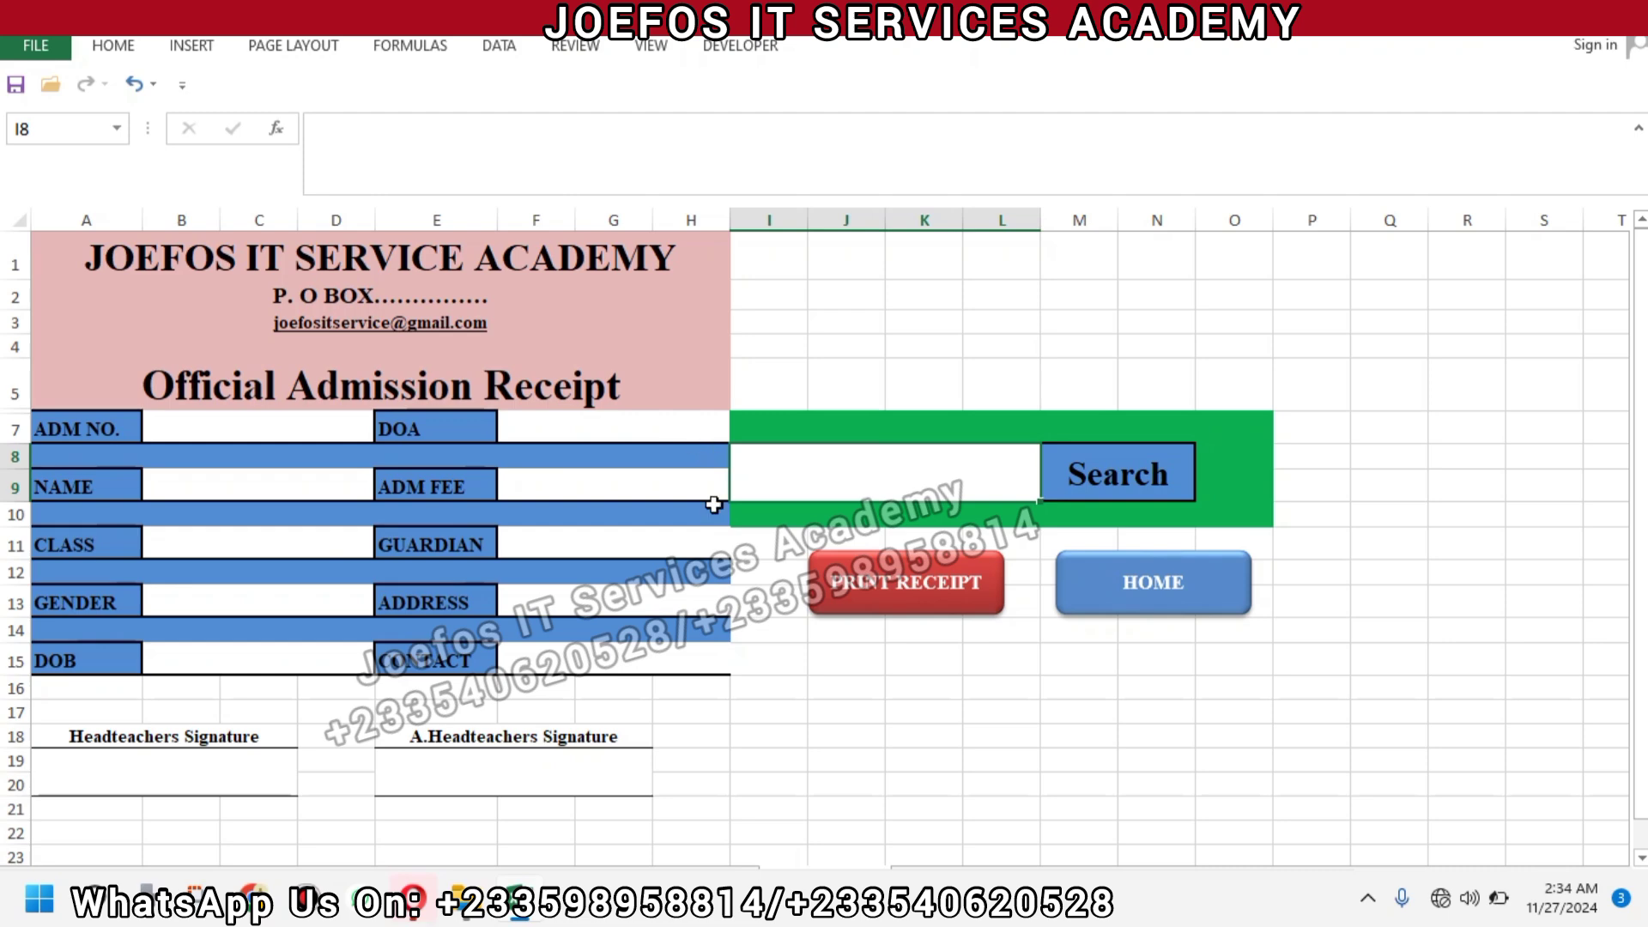
text(1)
click(1099, 476)
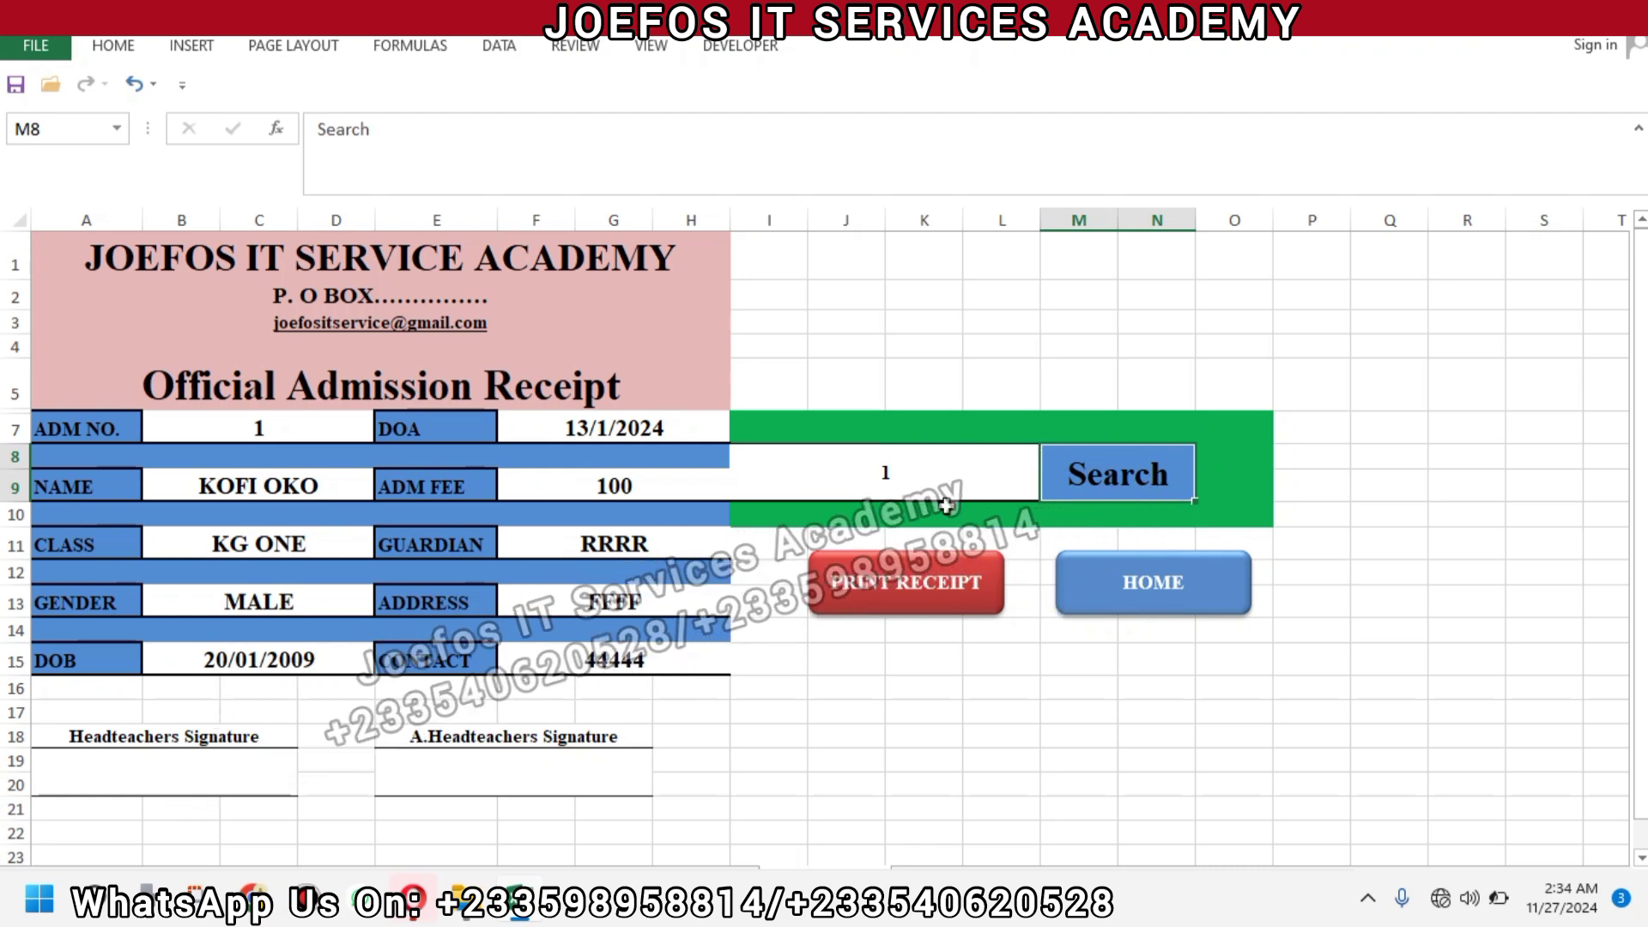
click(912, 477)
Search admission number 2, then 10, which fills the receipt with zeros and a 1/0/1900 birth date.
key(BackSpace)
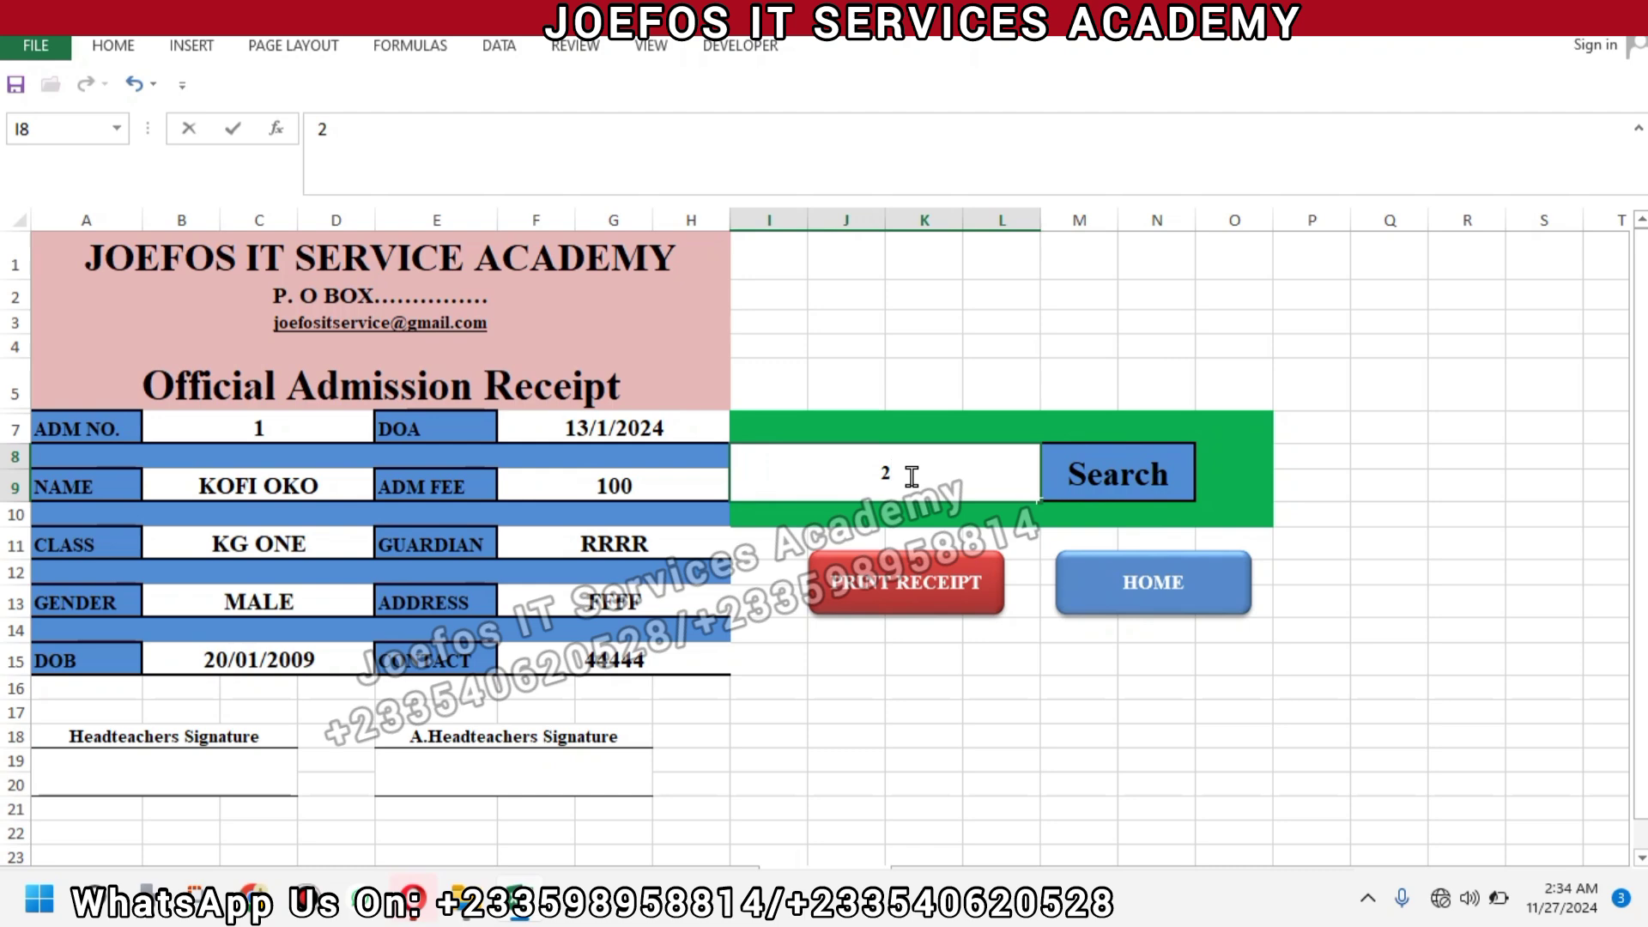
click(1081, 487)
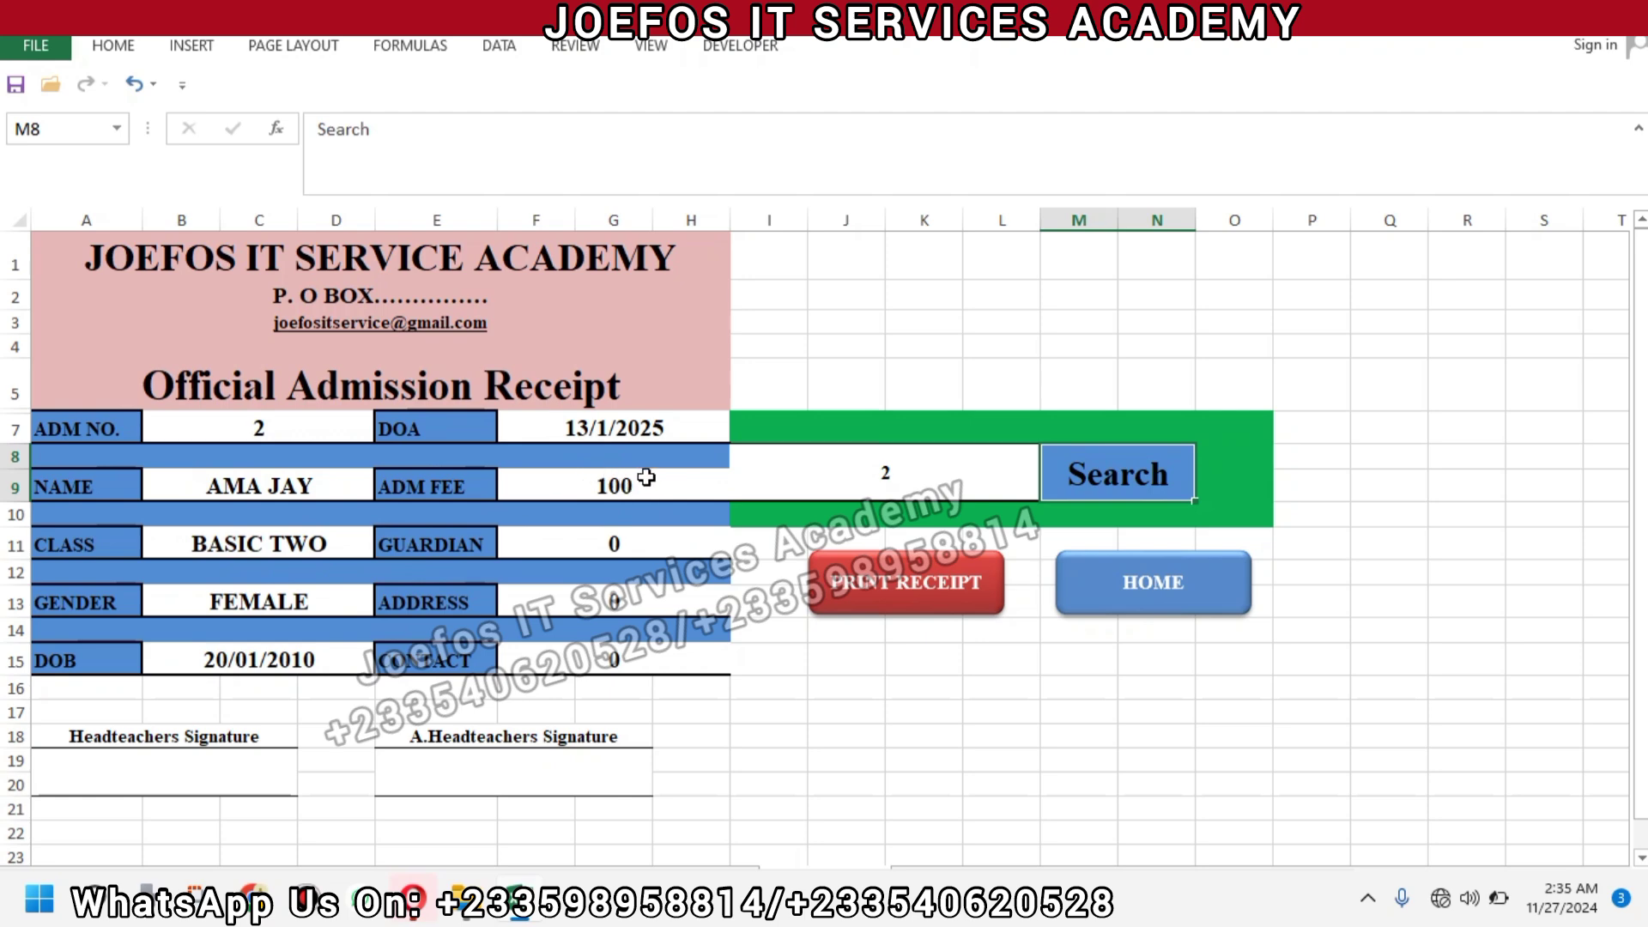
click(941, 459)
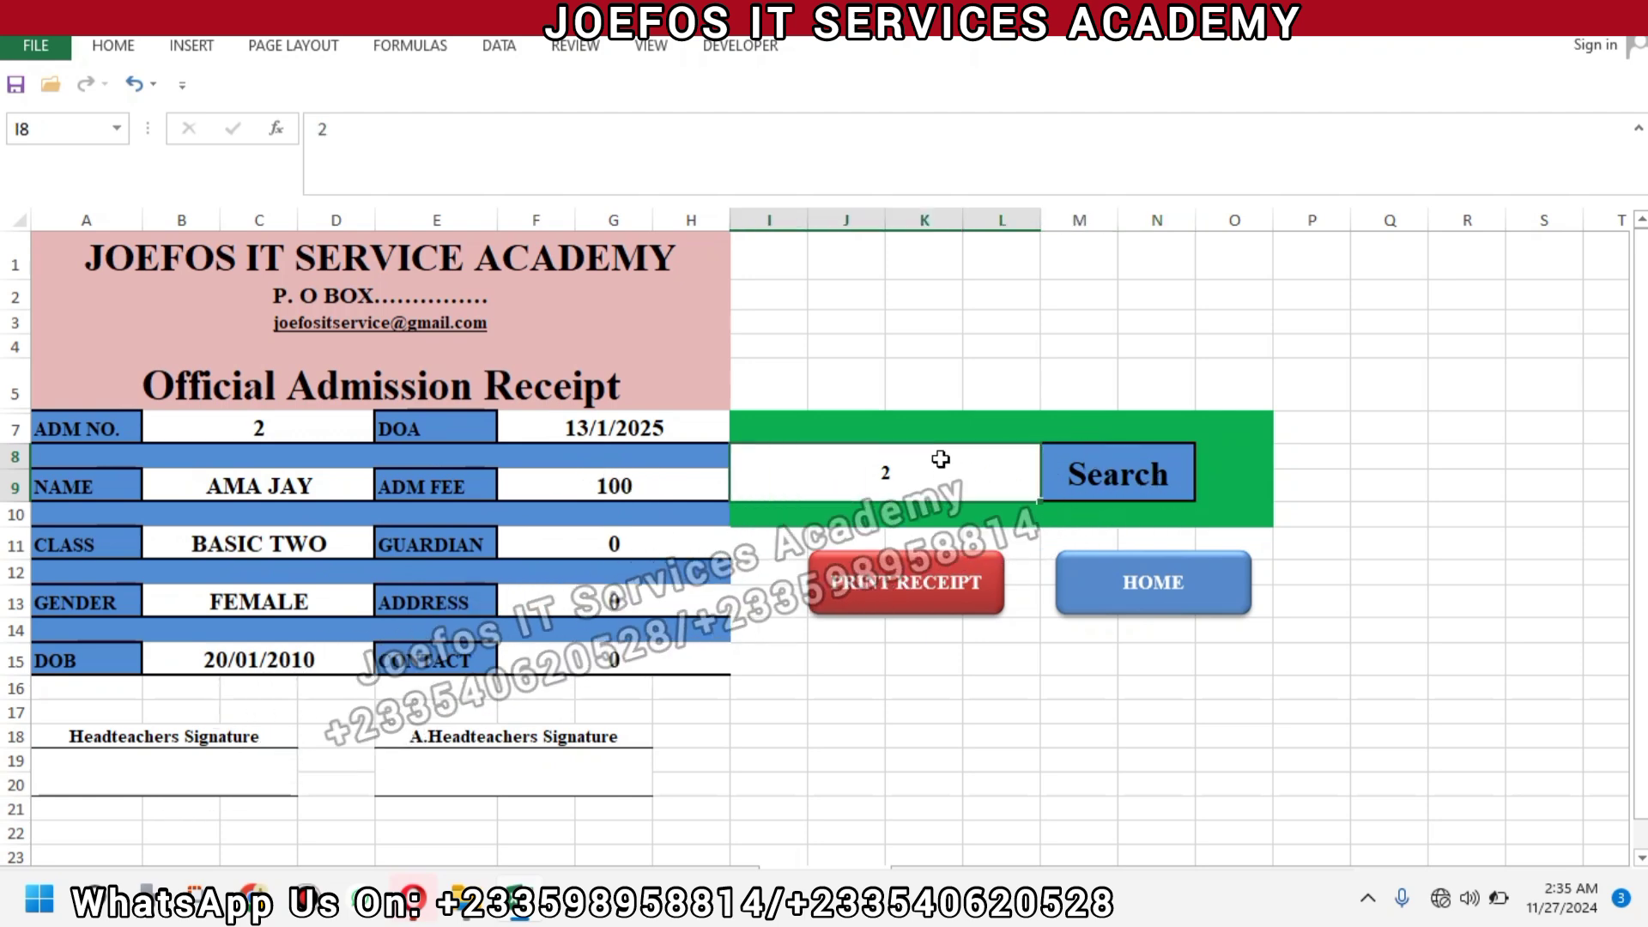
double_click(939, 463)
key(Escape)
key(Delete)
text(10)
click(1103, 483)
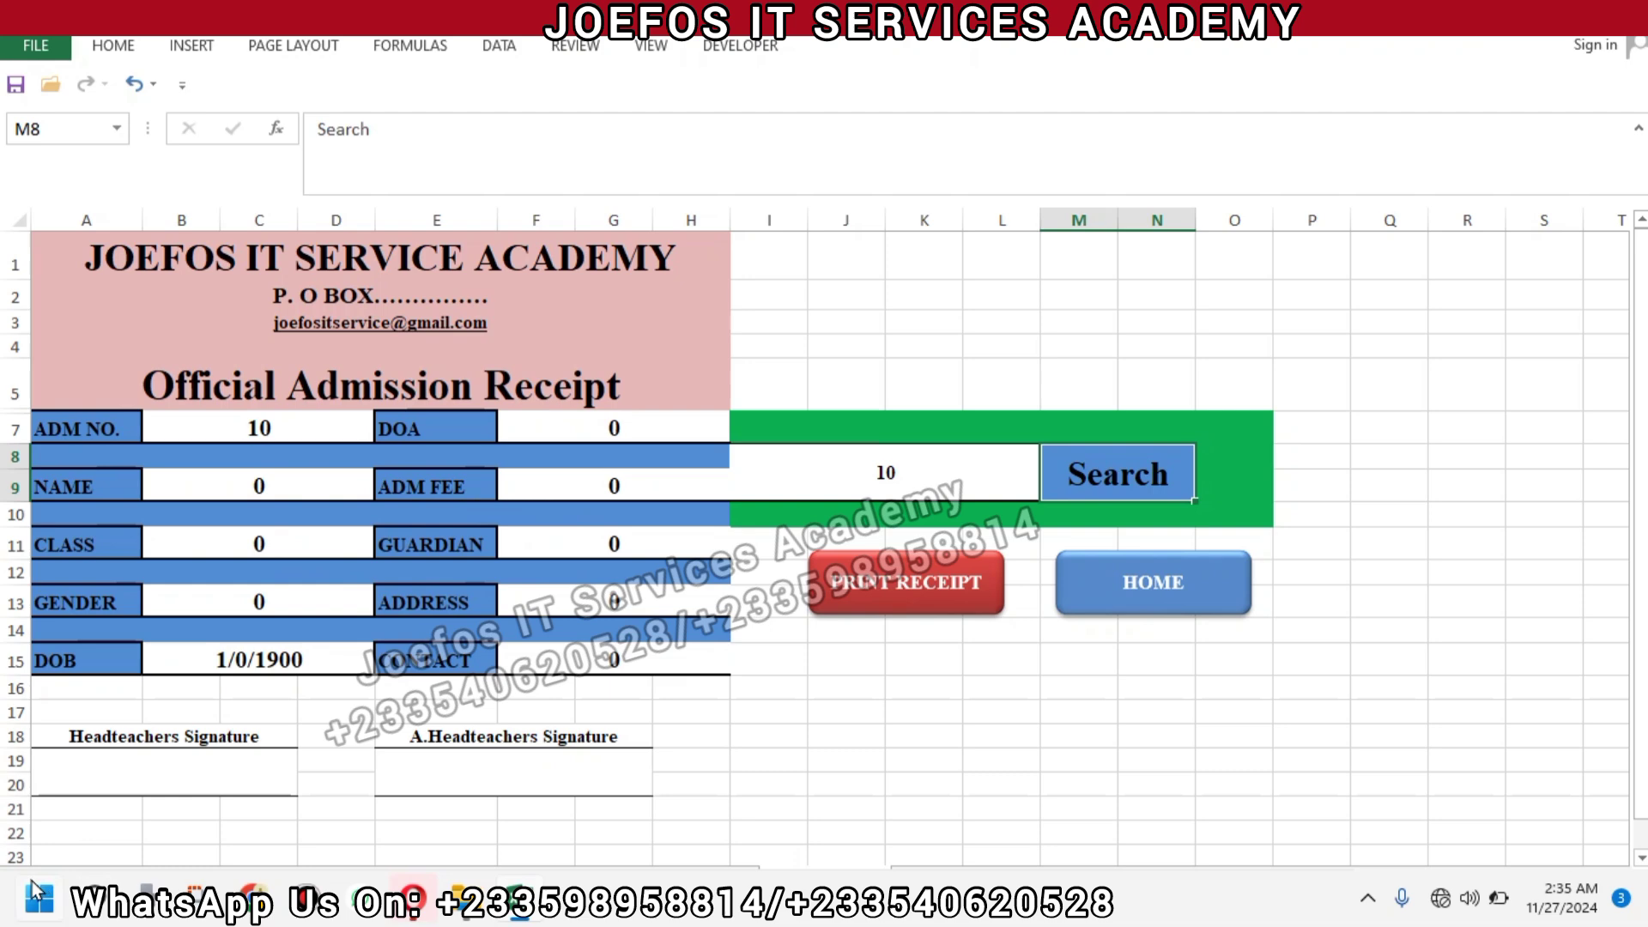
Go to the STUDENTS DETAILS sheet in the workbook.
click(38, 898)
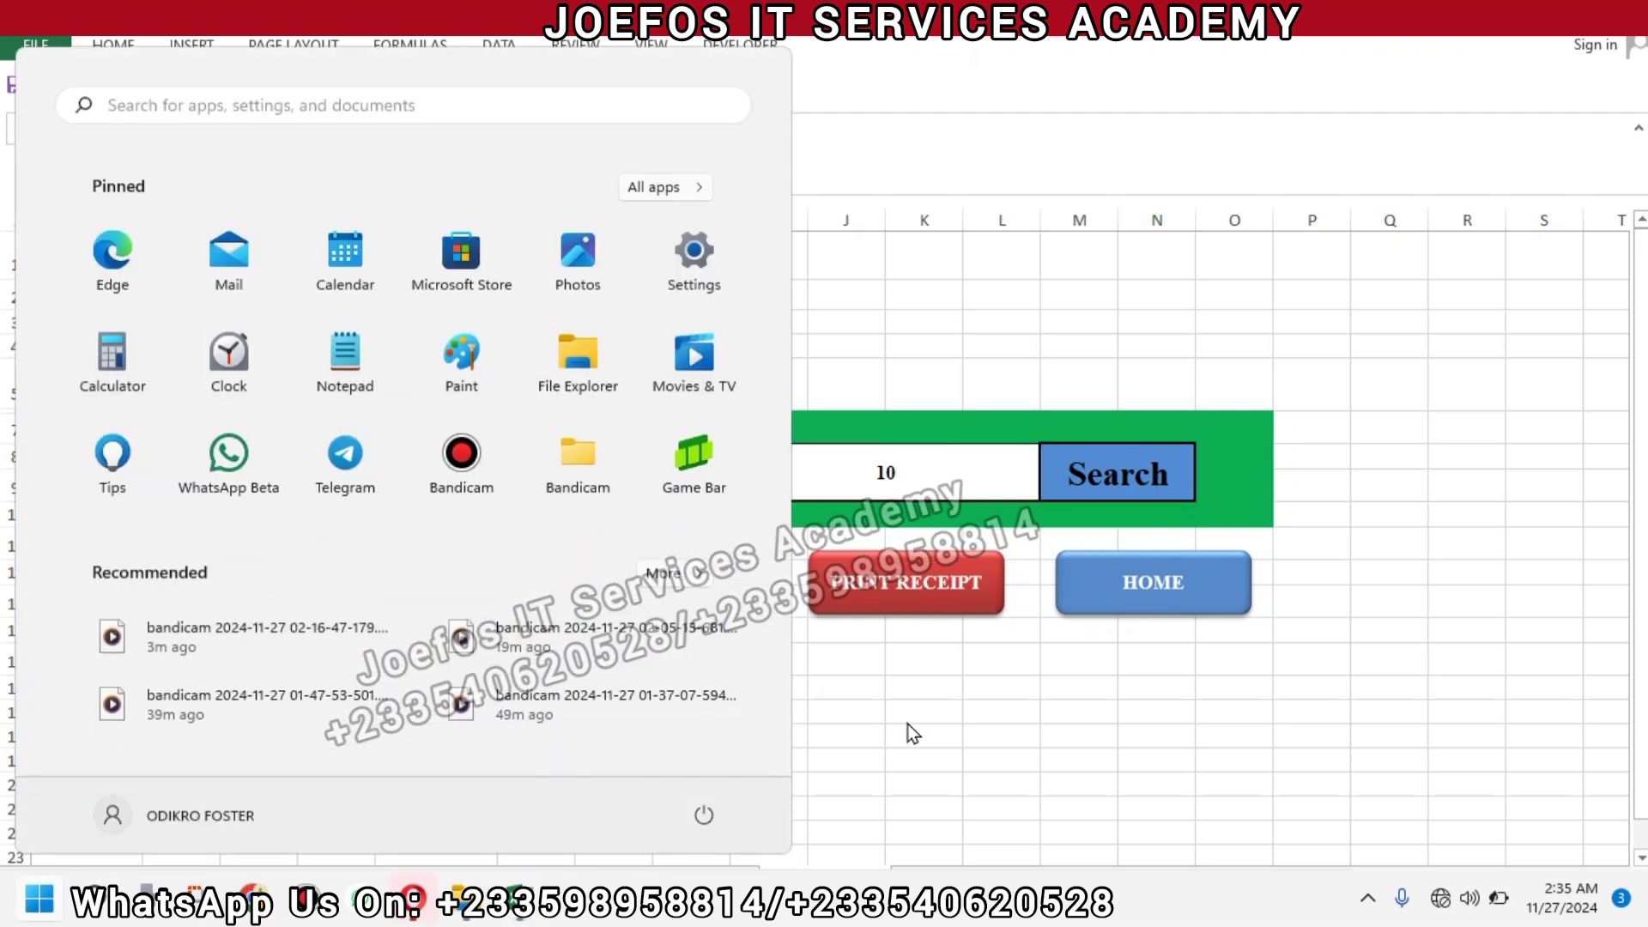
click(913, 732)
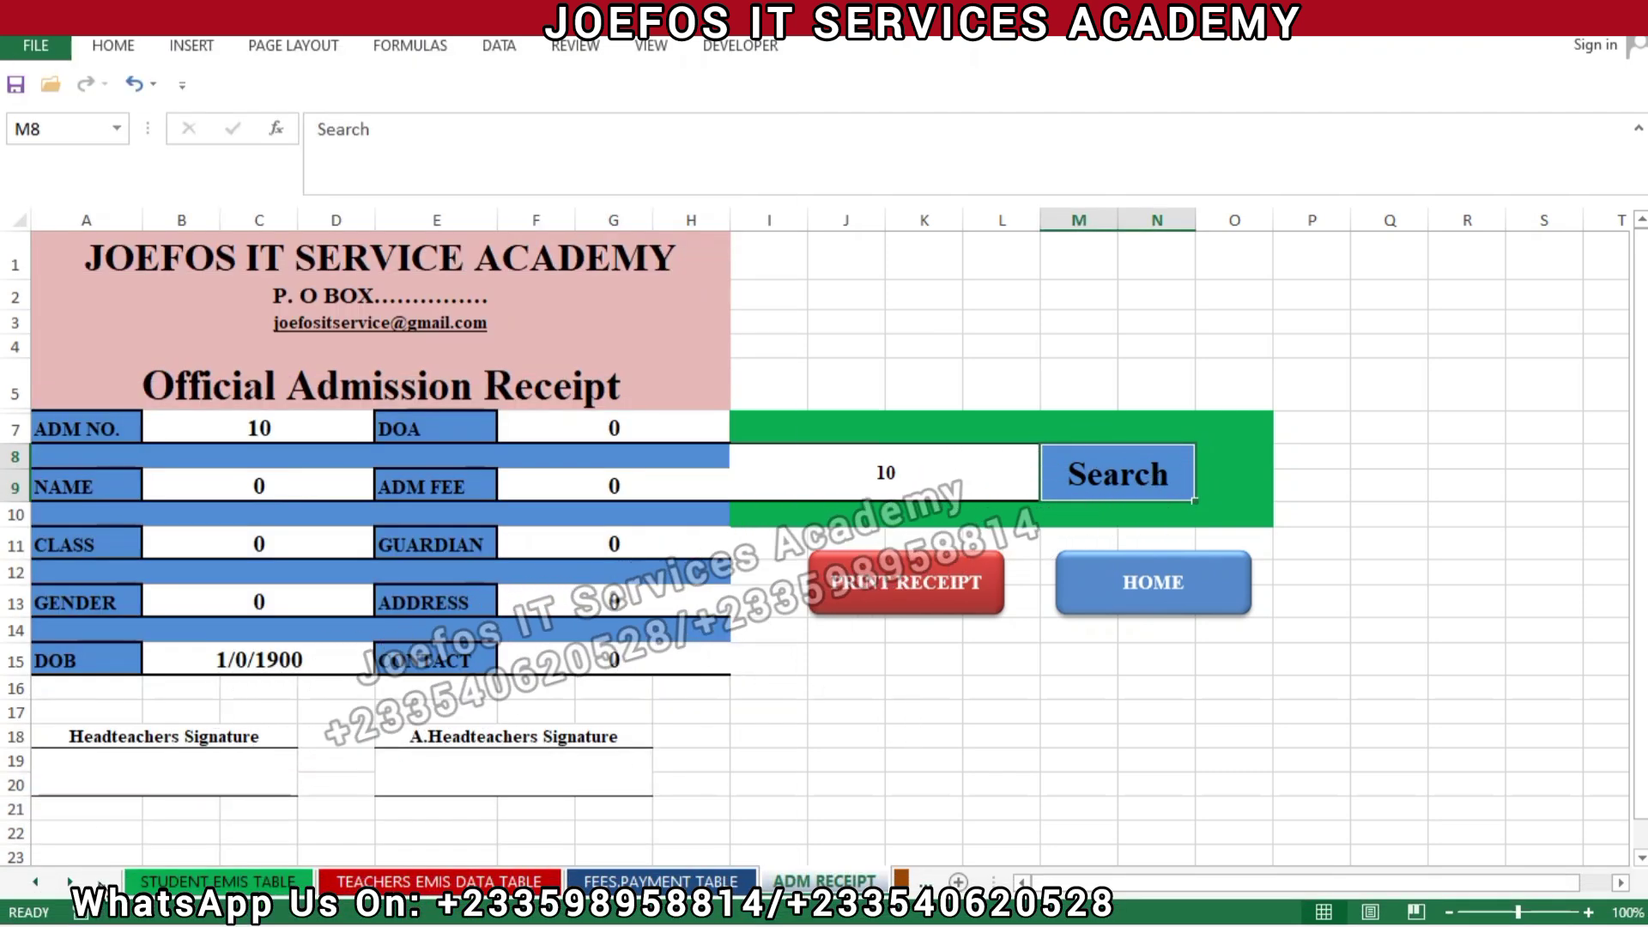
click(39, 878)
click(39, 878)
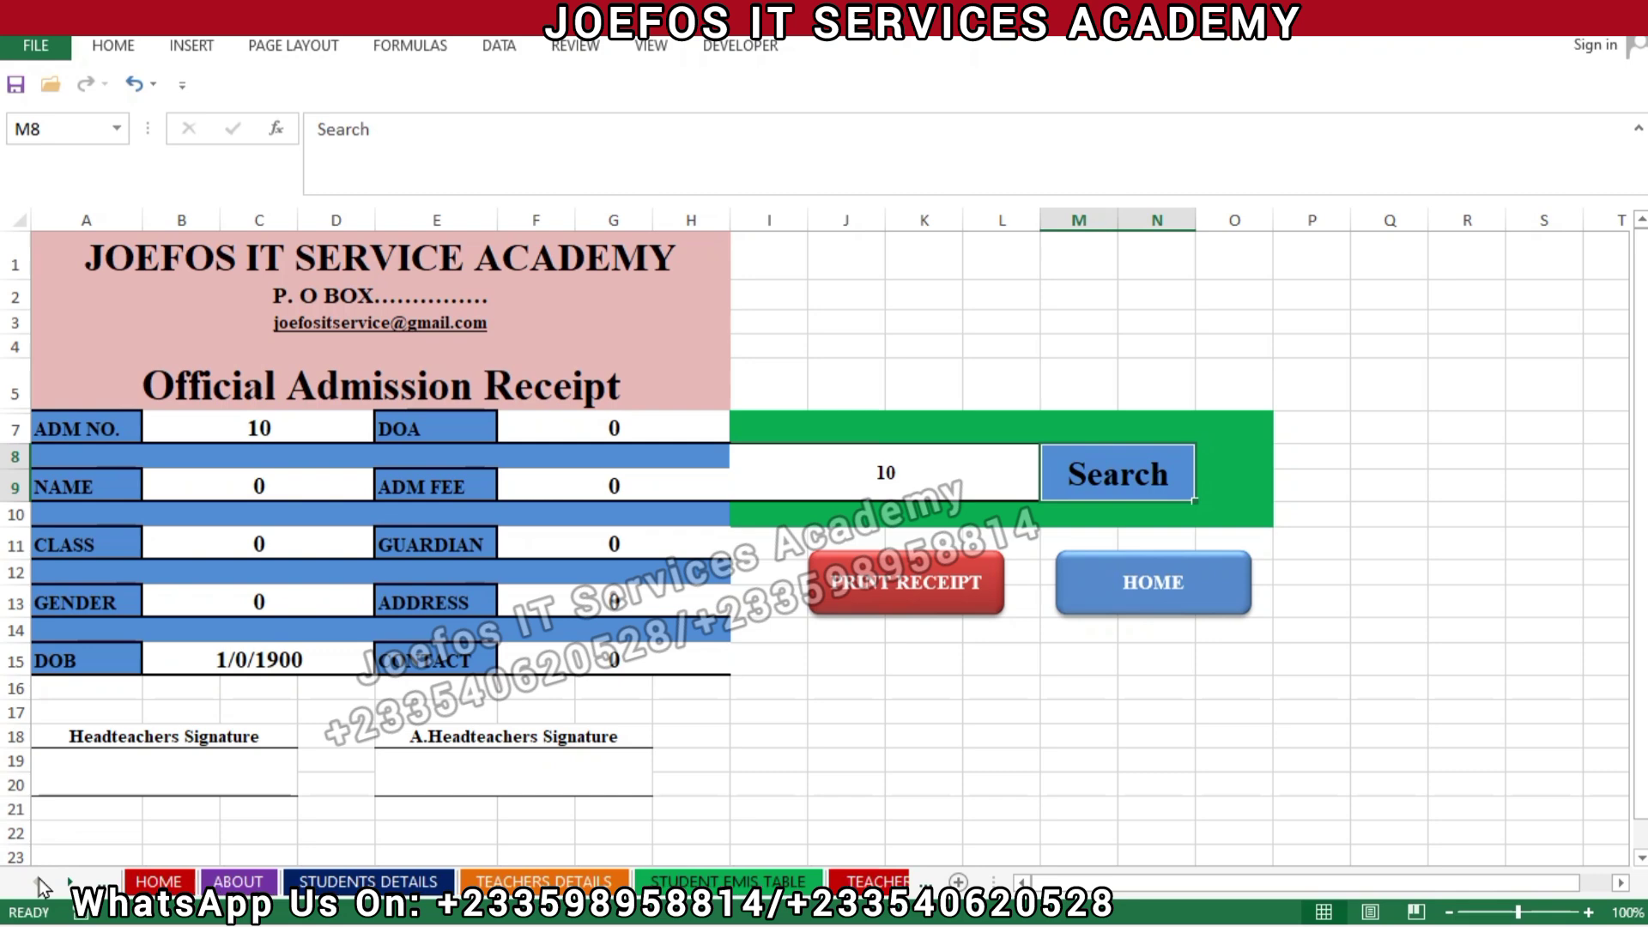
click(383, 882)
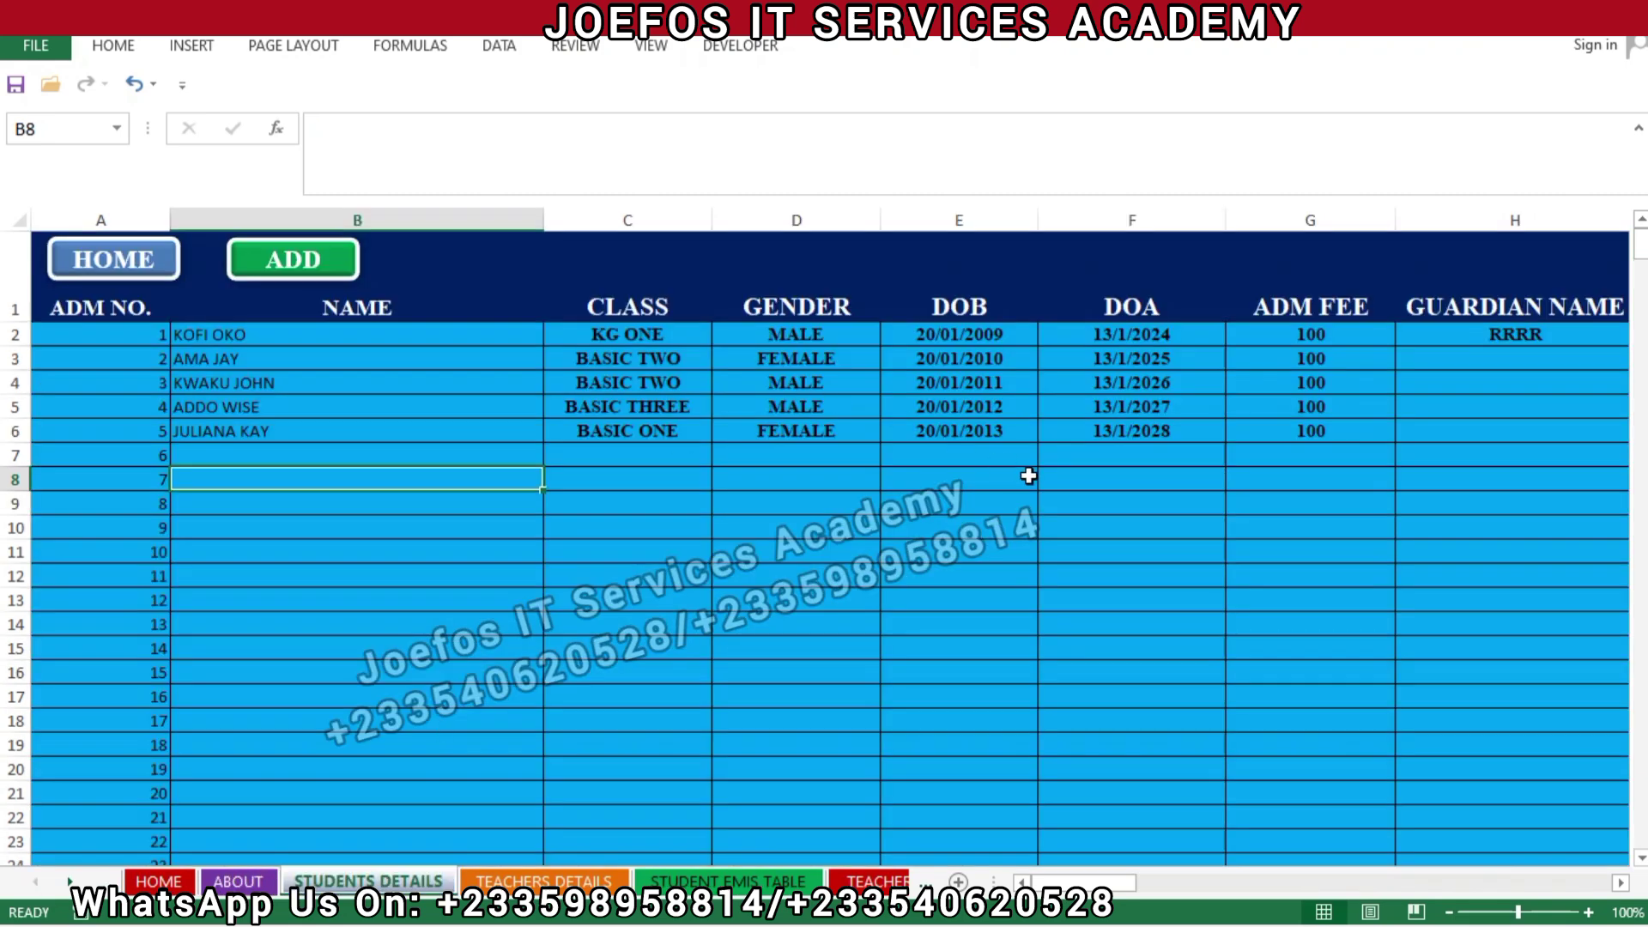
click(1330, 339)
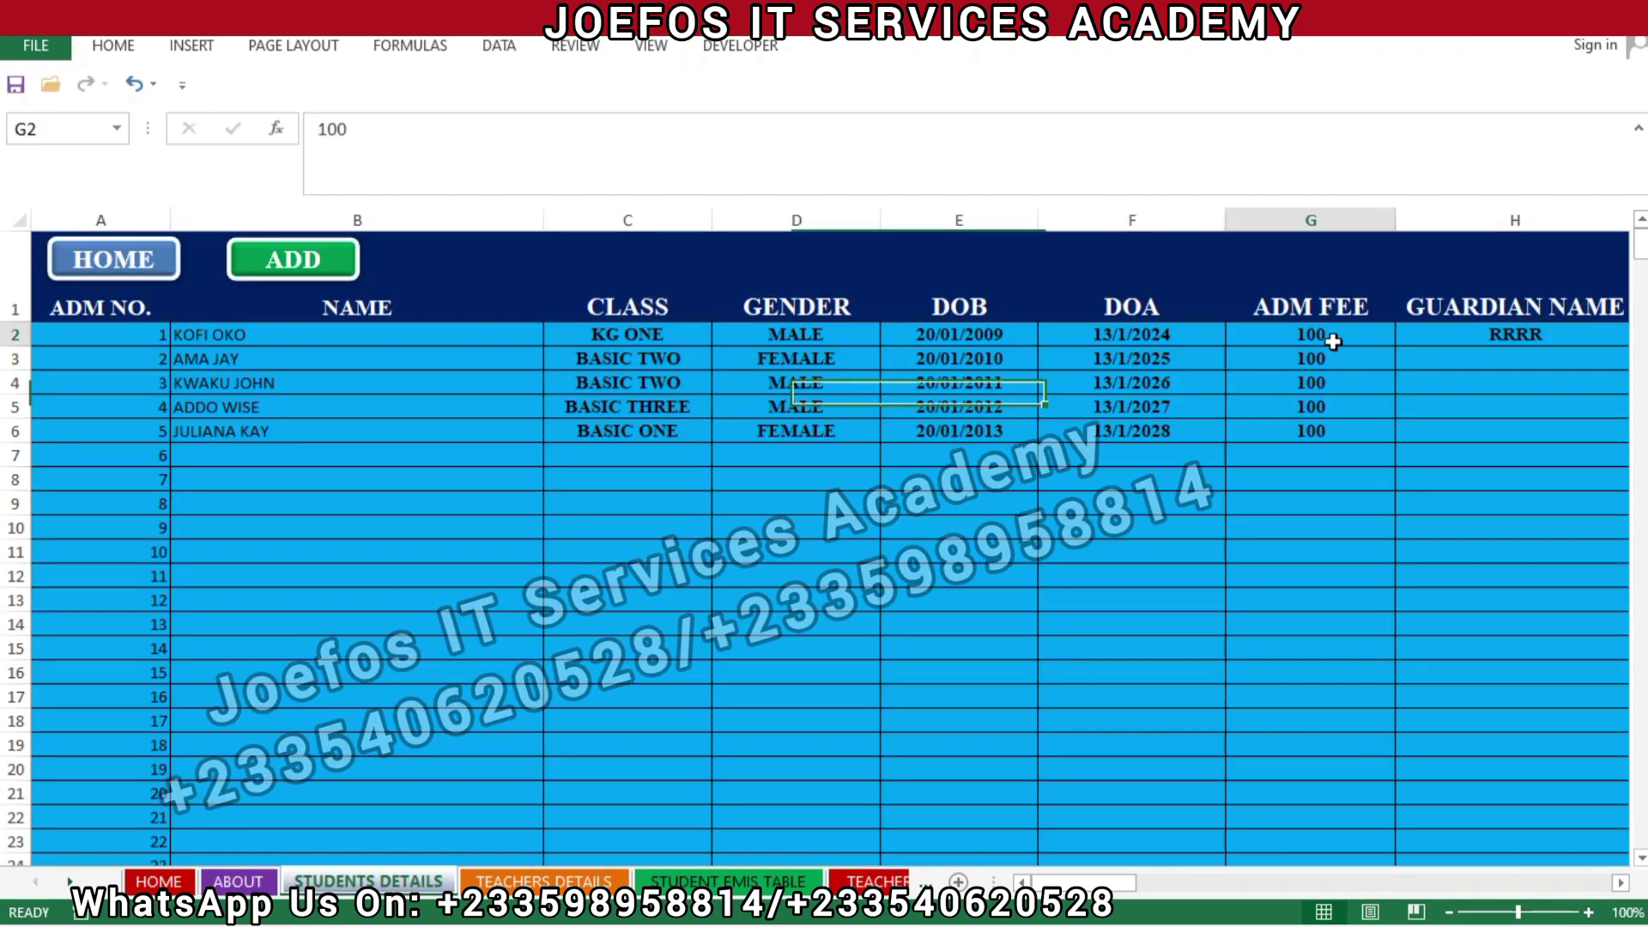
mouse_move(1124, 880)
mouse_down()
mouse_move(1206, 888)
mouse_move(961, 876)
mouse_move(1102, 867)
mouse_up()
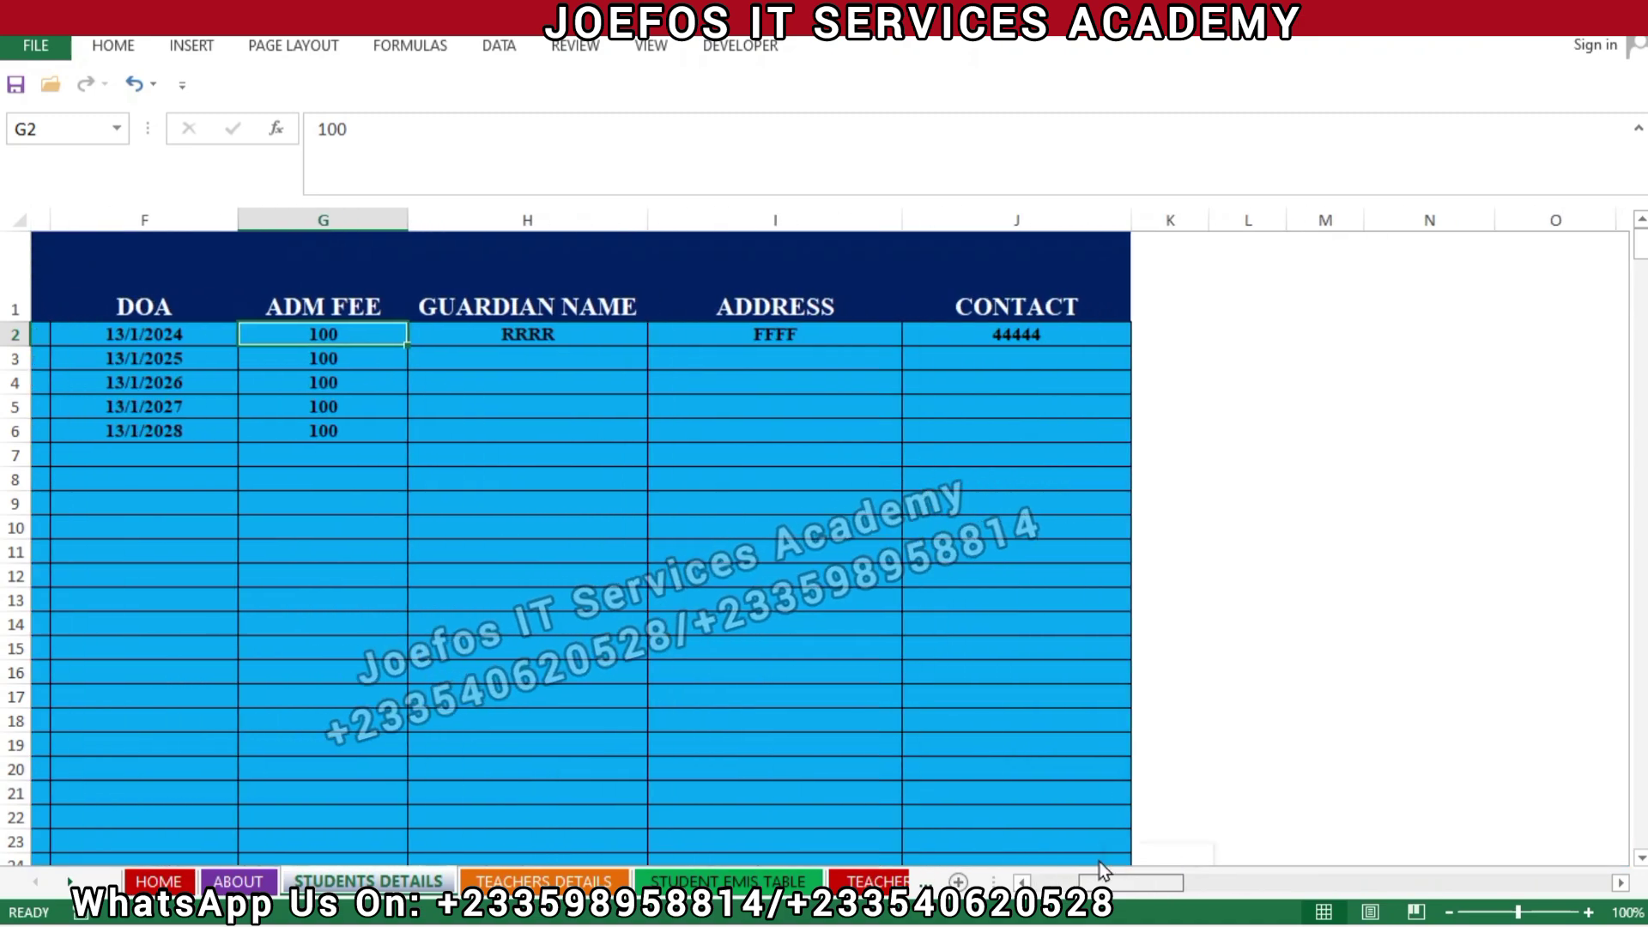
Replace the first student's contact in J2 with a new phone number.
double_click(972, 330)
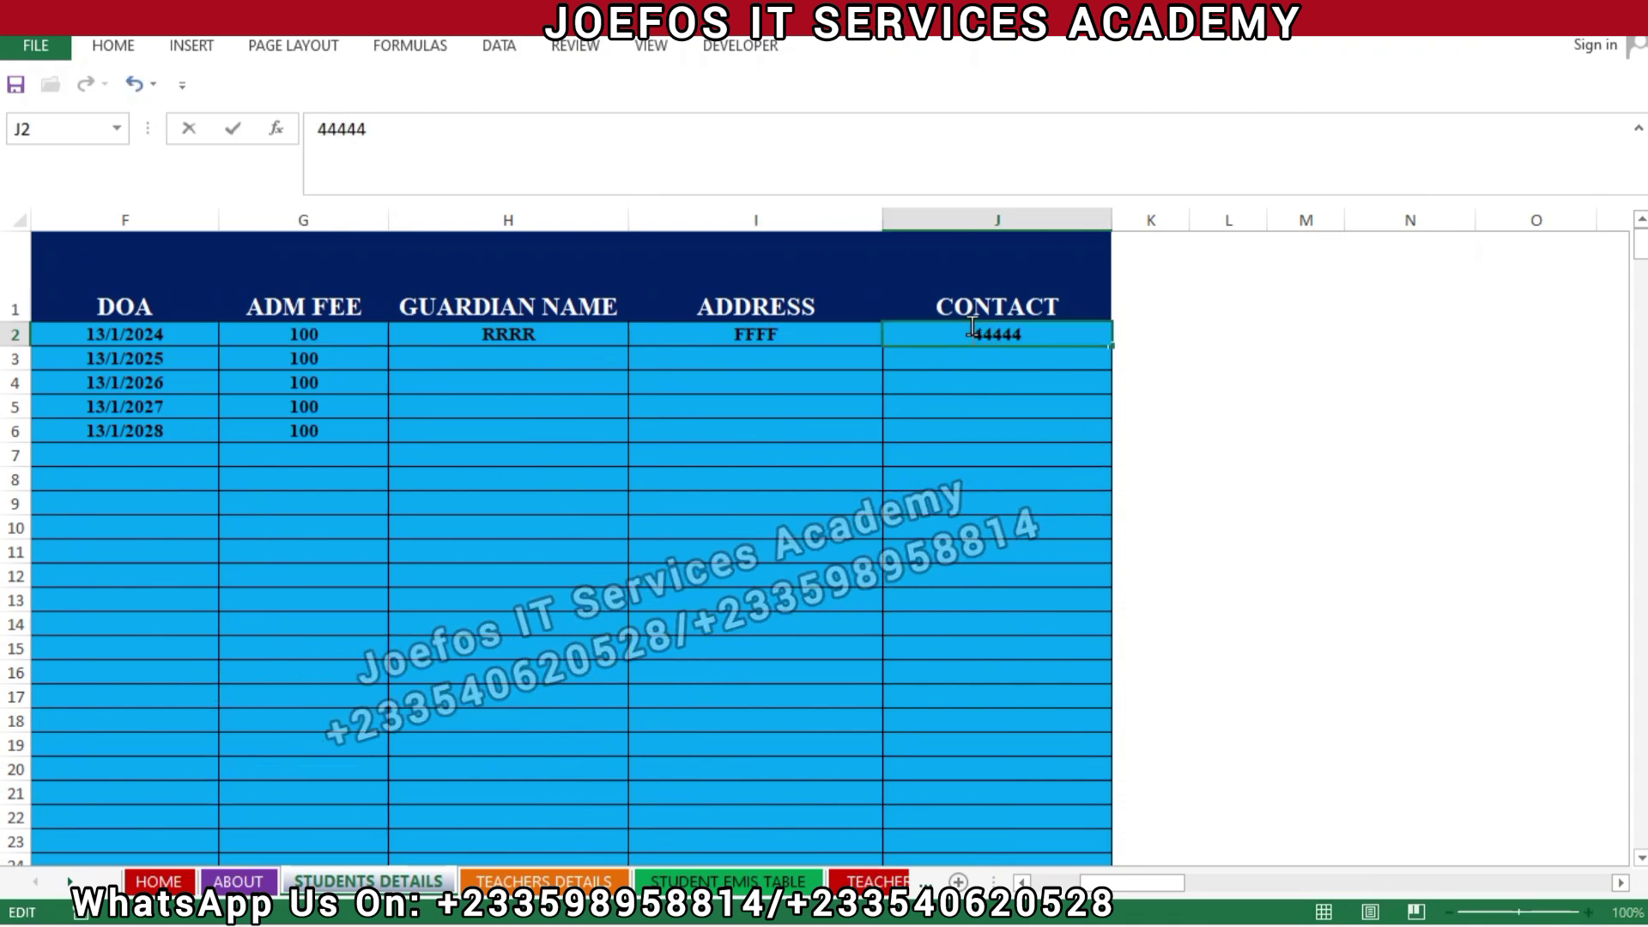
right_click(972, 328)
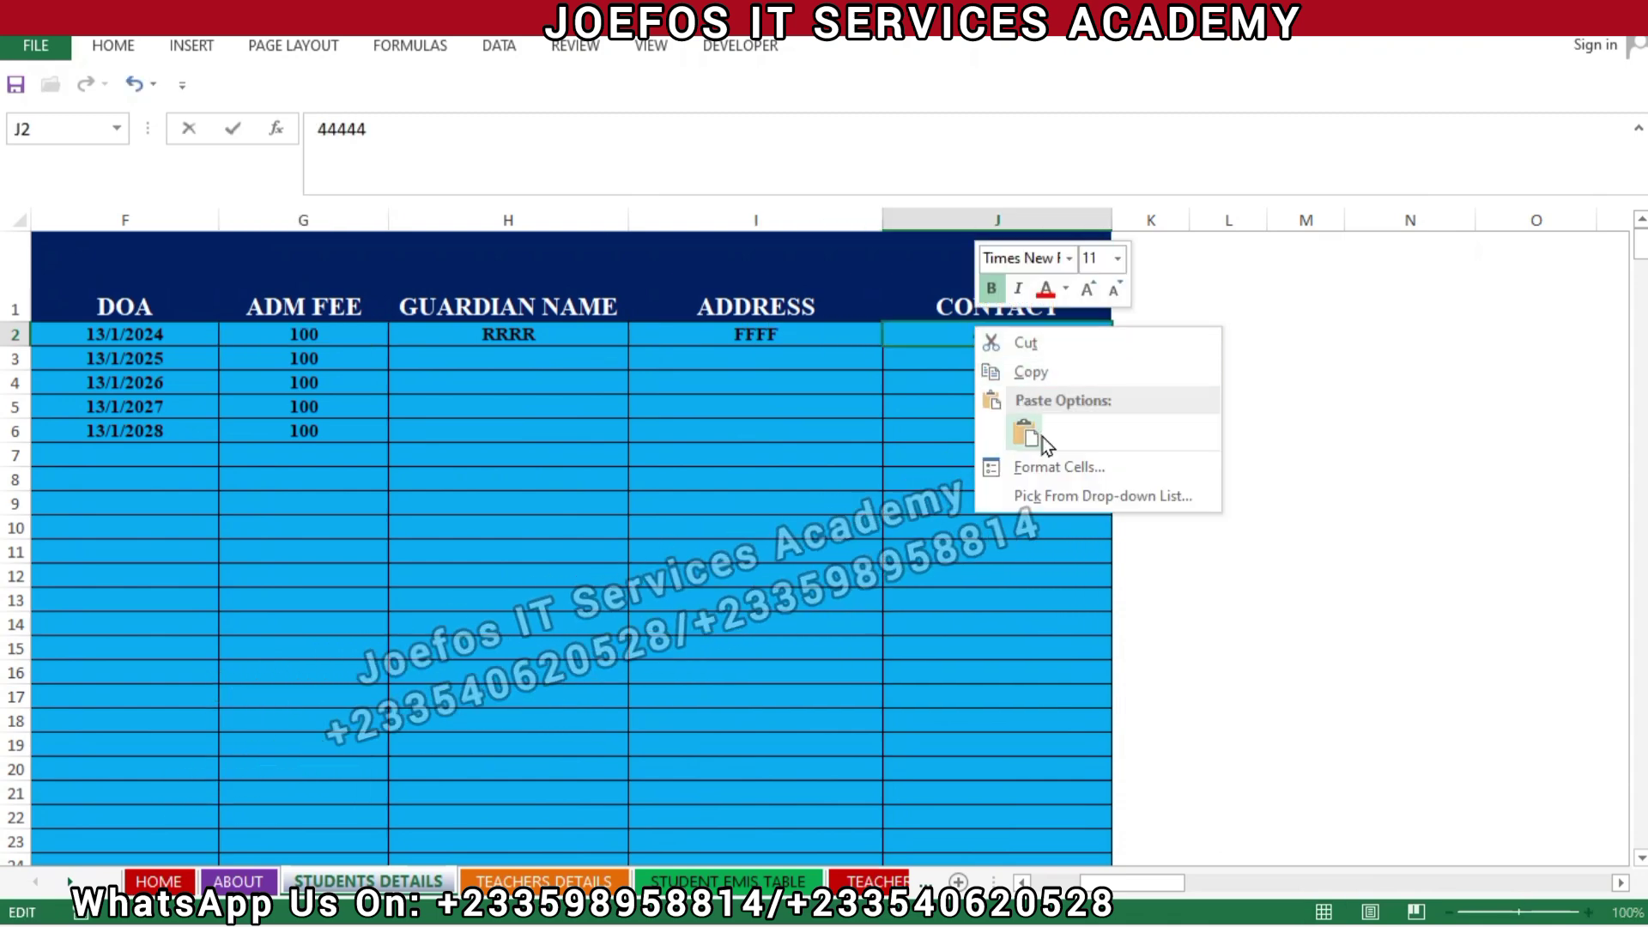
key(Escape)
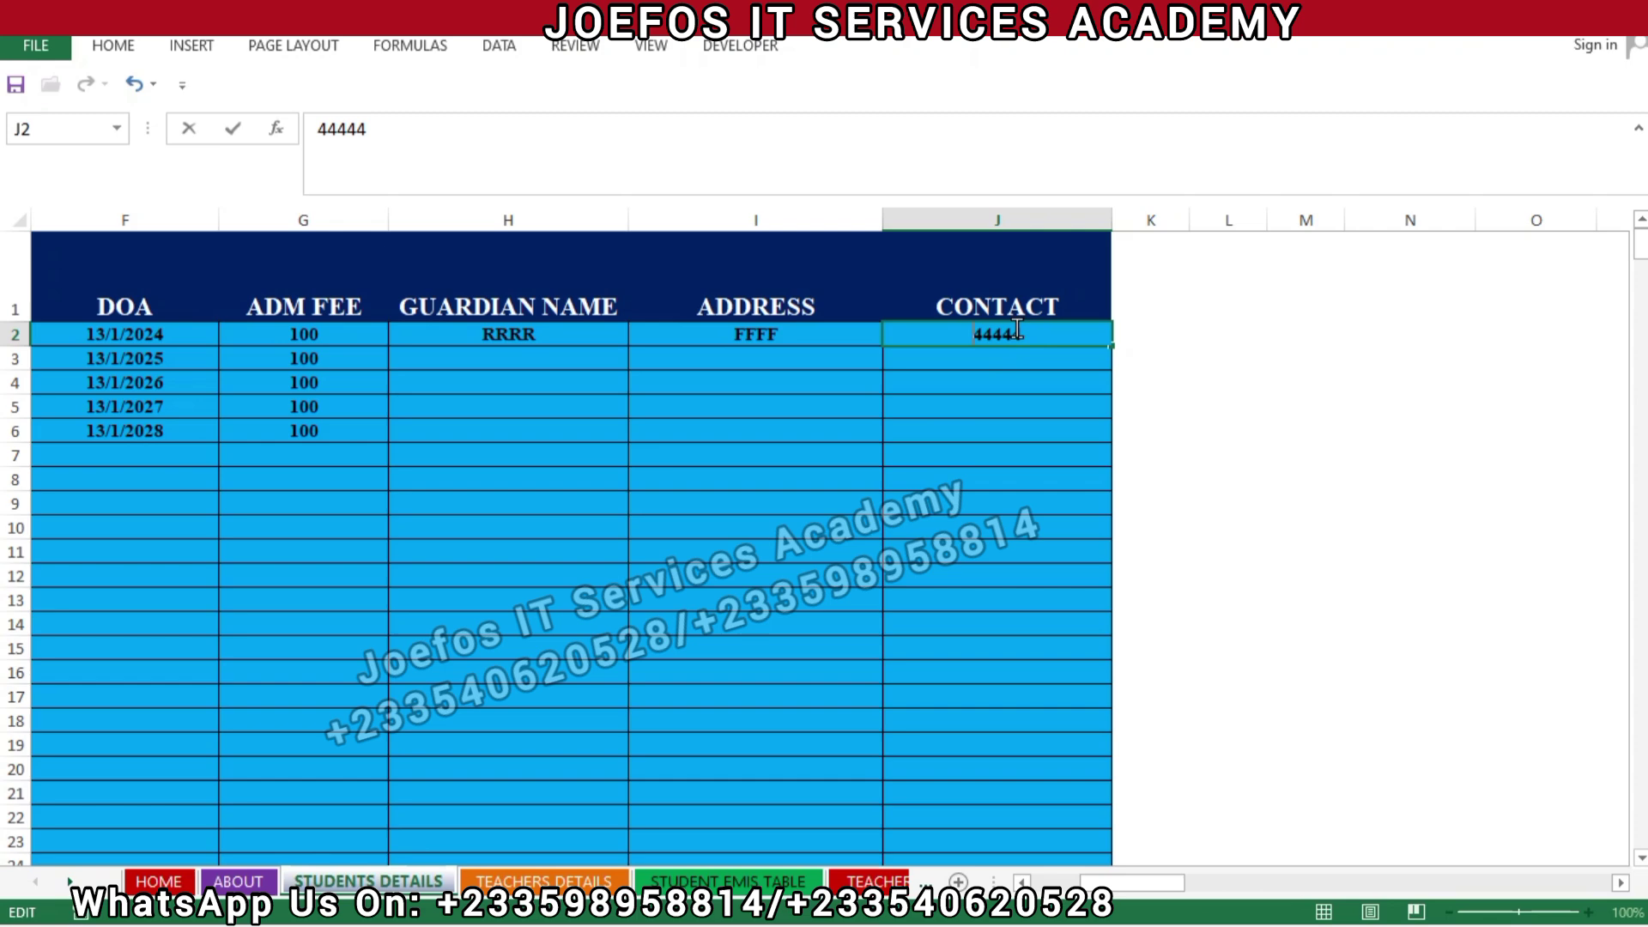
double_click(1017, 329)
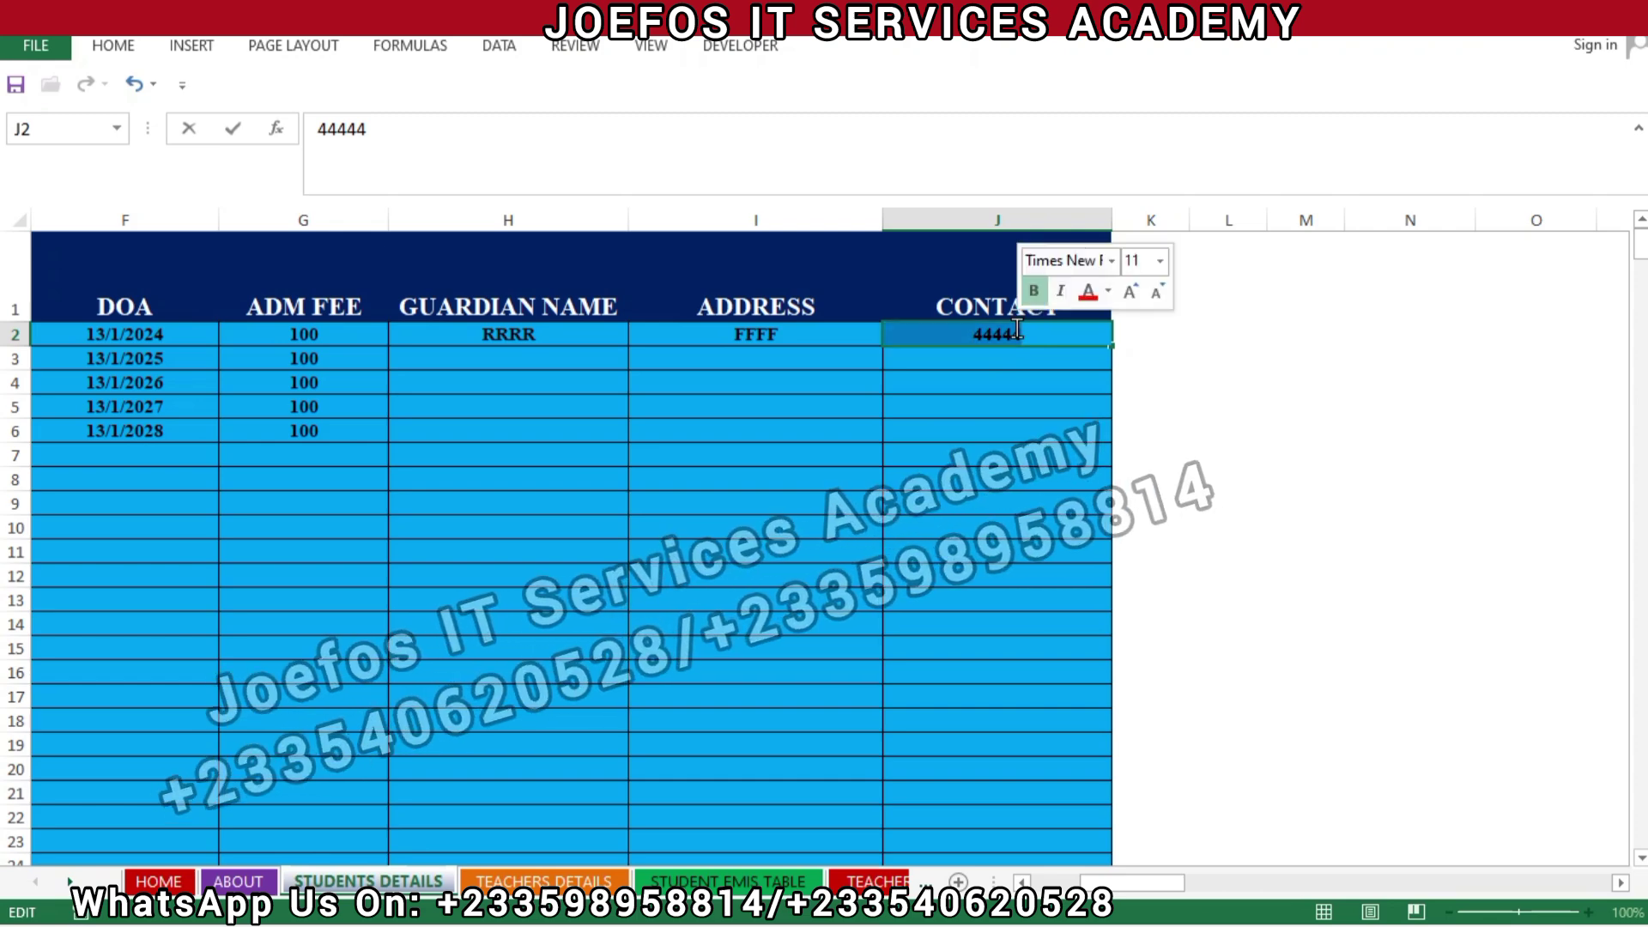
key(BackSpace)
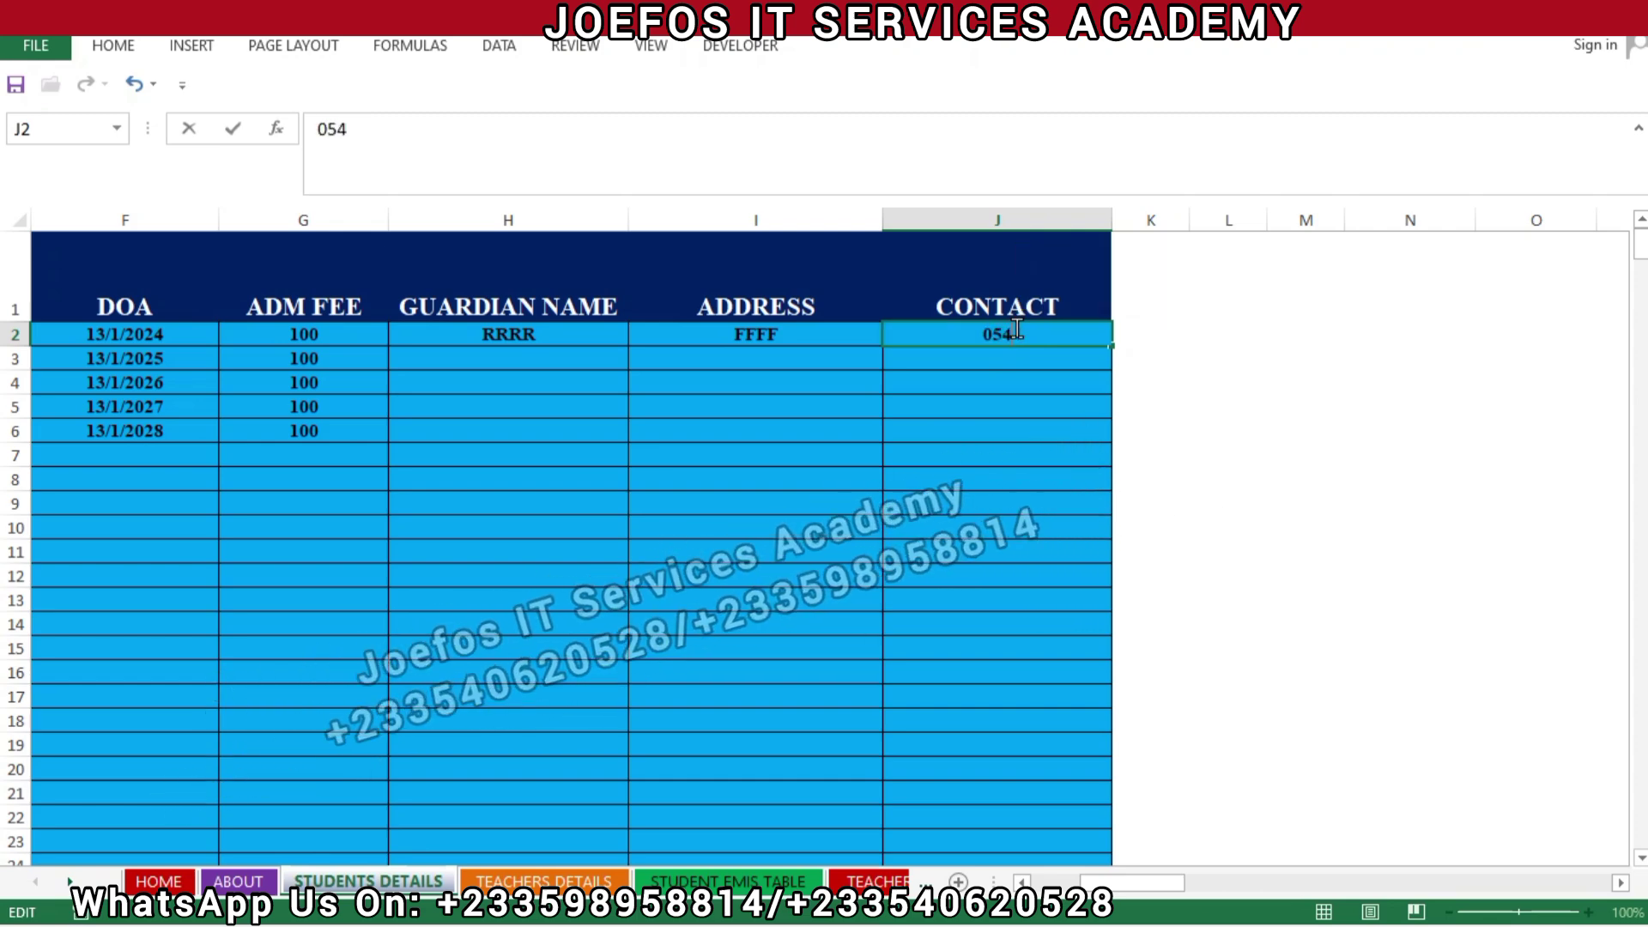
click(960, 410)
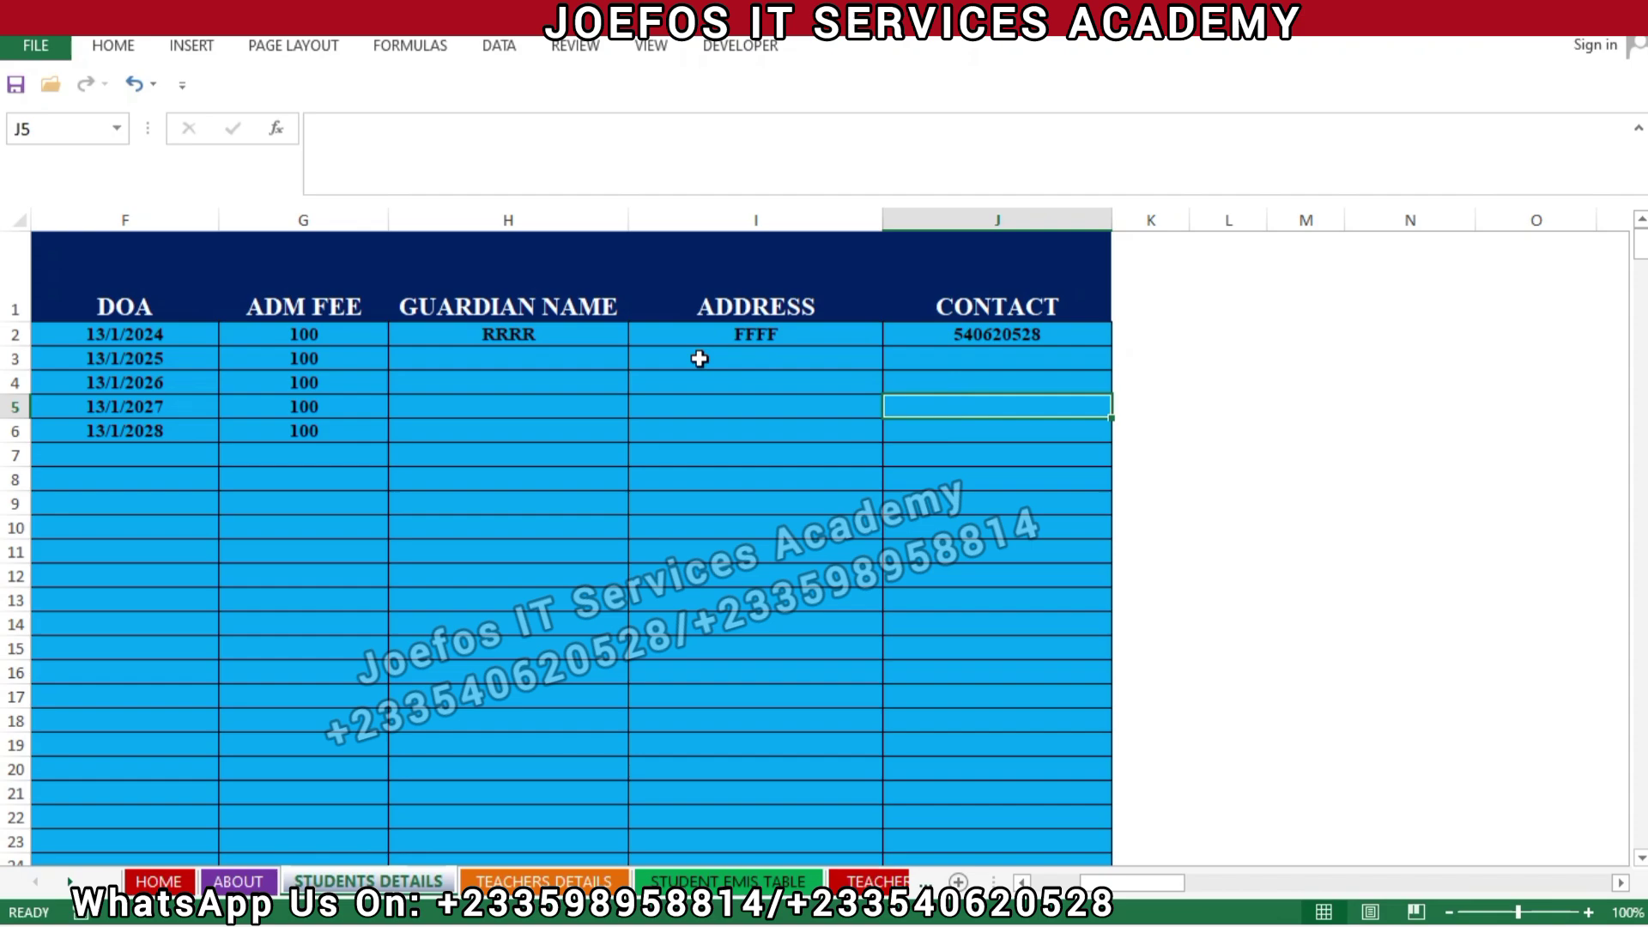
Save the workbook, dismiss the personal information warning, and return to the admission receipt sheet.
key(ctrl+s)
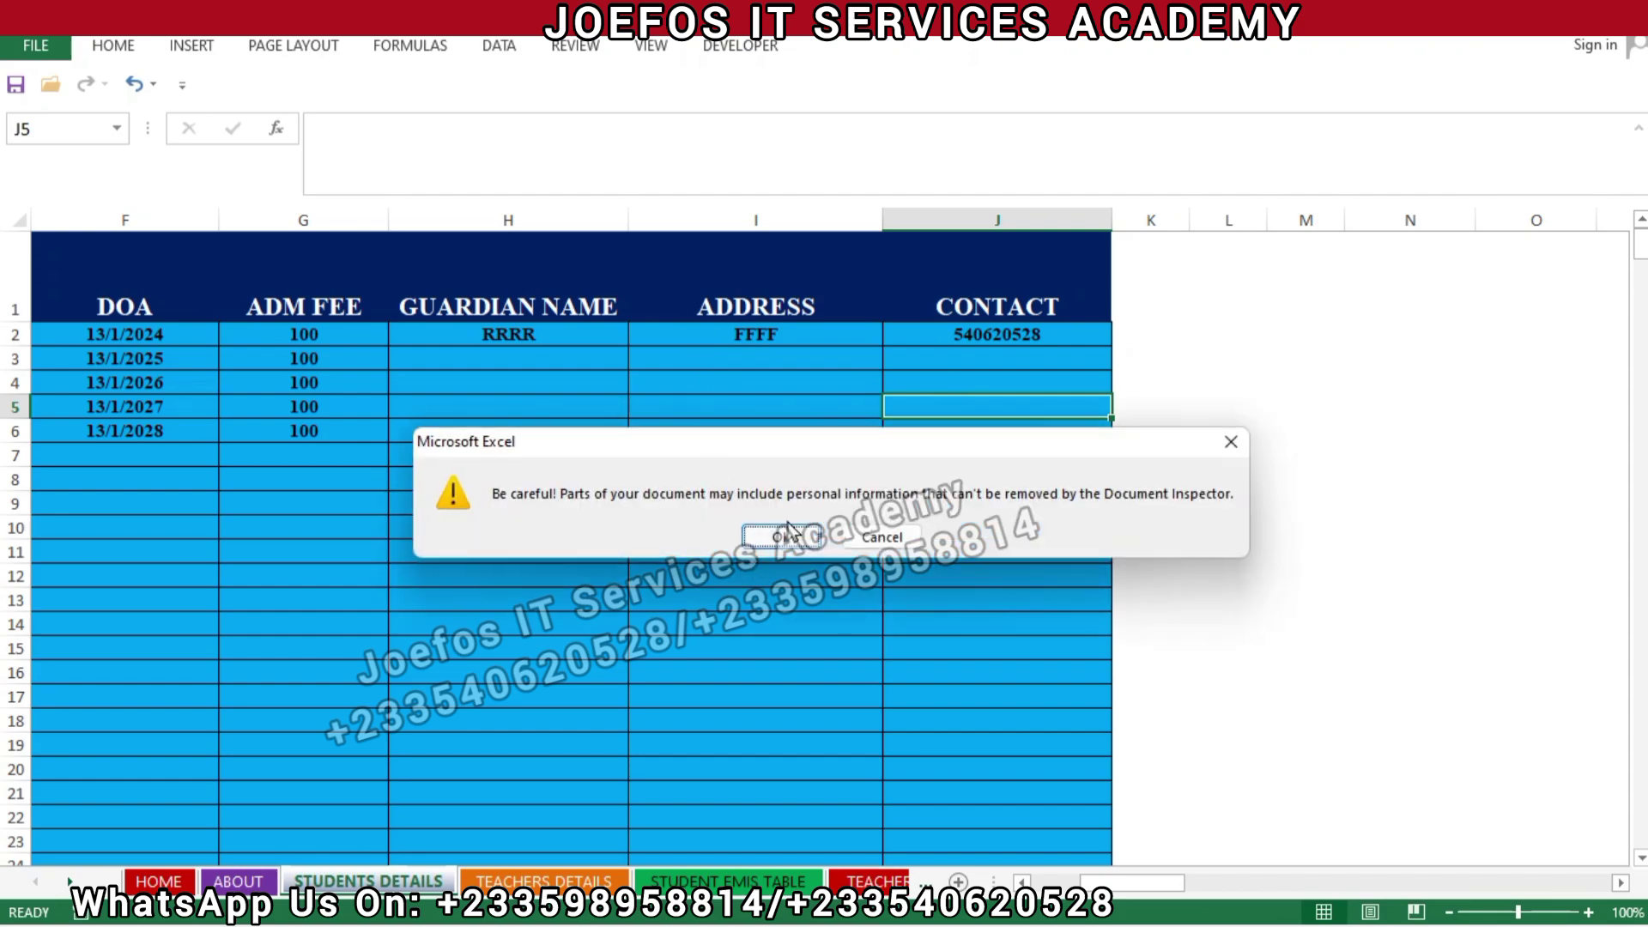
click(773, 548)
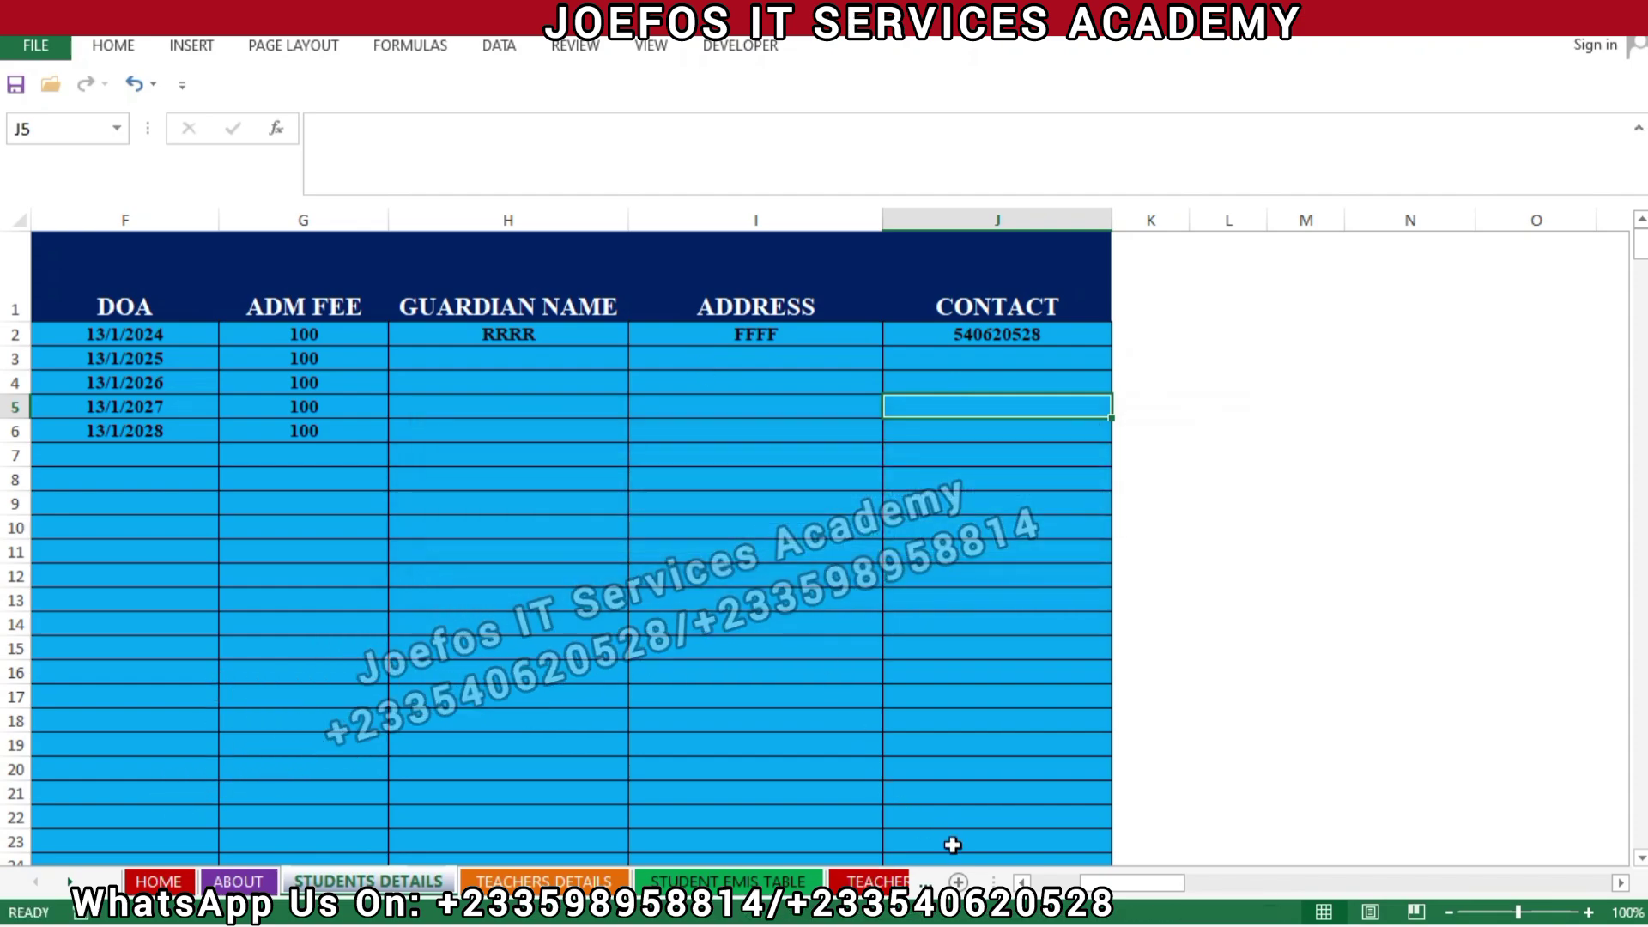
click(245, 881)
click(466, 881)
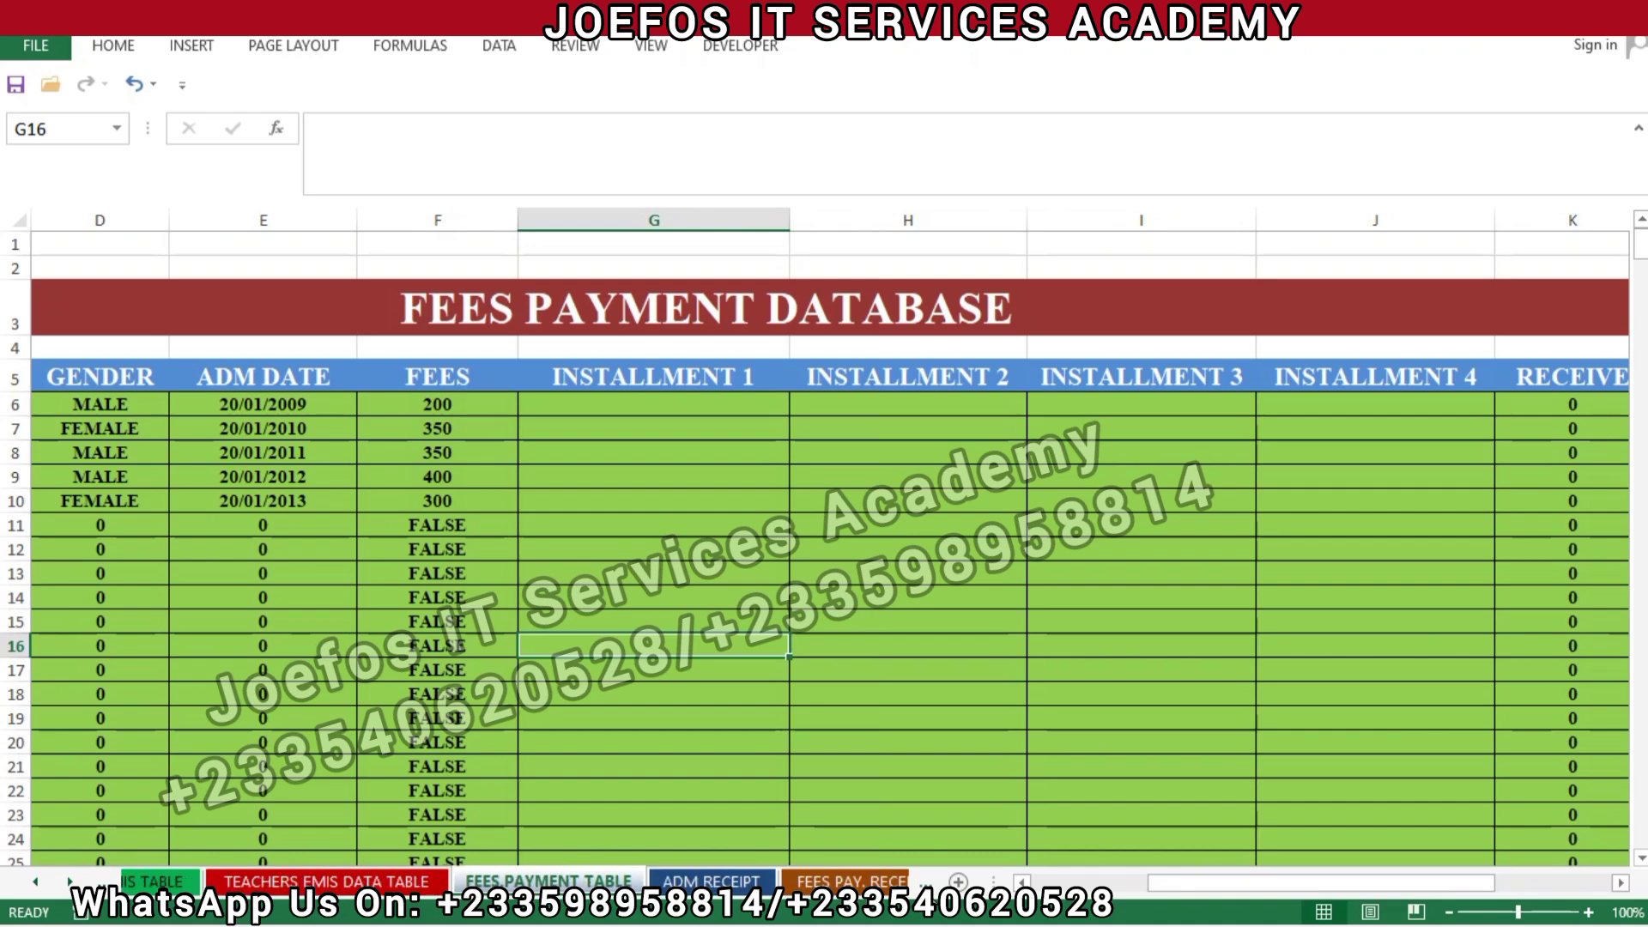
click(635, 882)
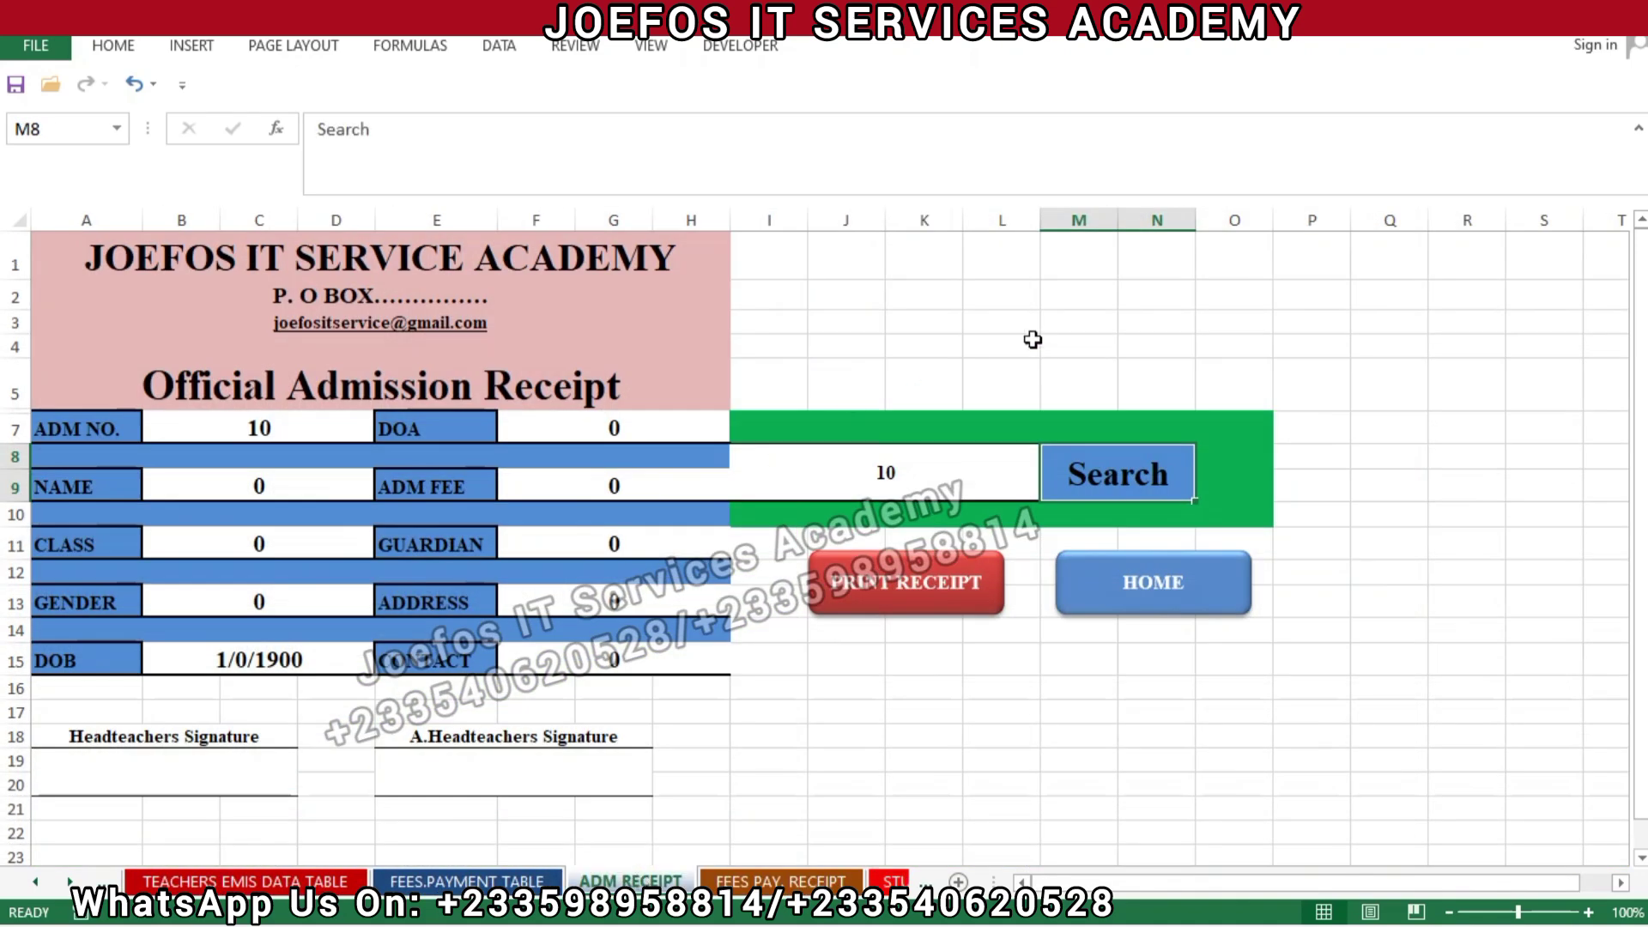
Re-run the receipt lookup for admission number 1.
double_click(903, 479)
key(BackSpace)
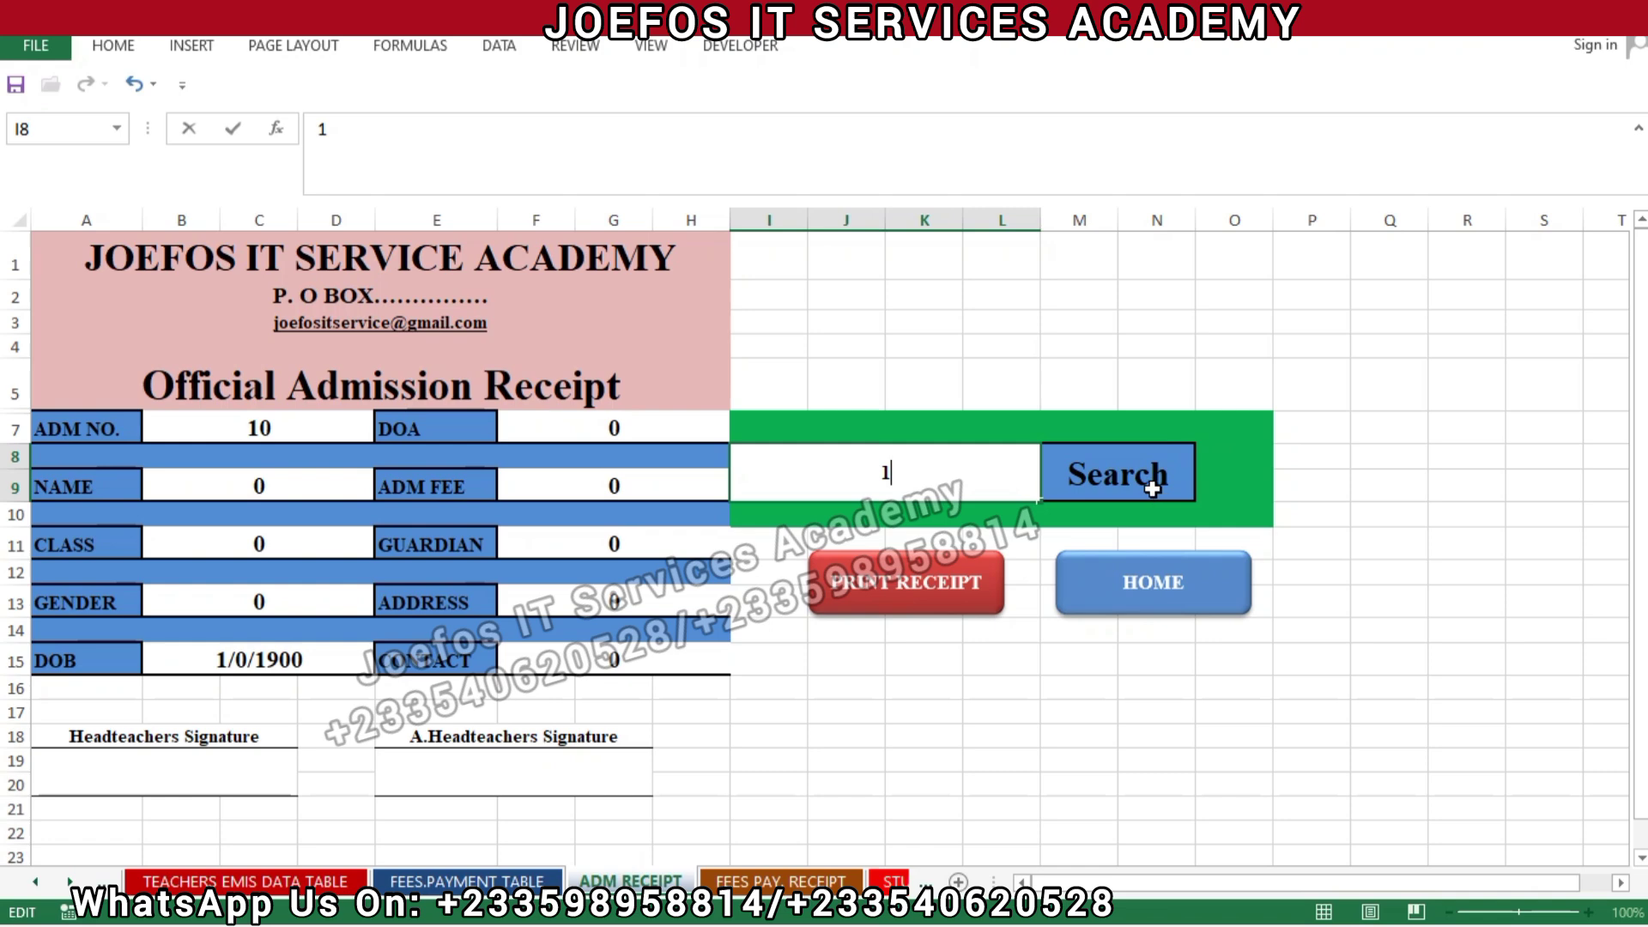
click(1152, 488)
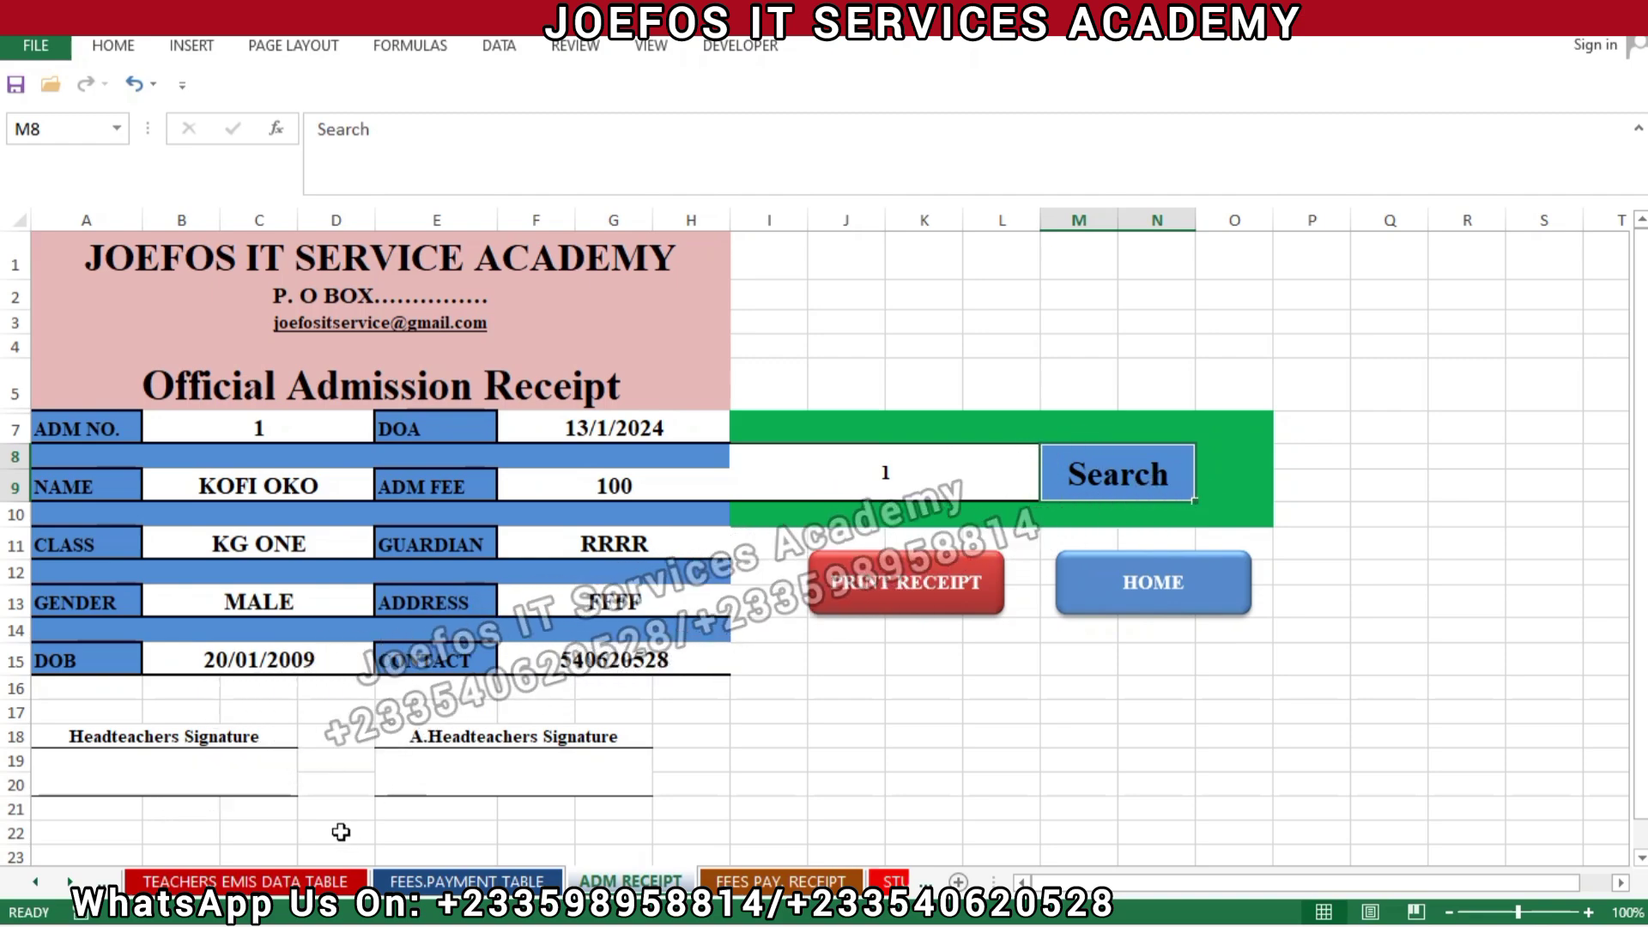
Move back to the STUDENTS DETAILS sheet with its guardian name column.
key(ctrl+Page_Up)
key(ctrl+Page_Up)
key(ctrl+Page_Up)
key(ctrl+Page_Up)
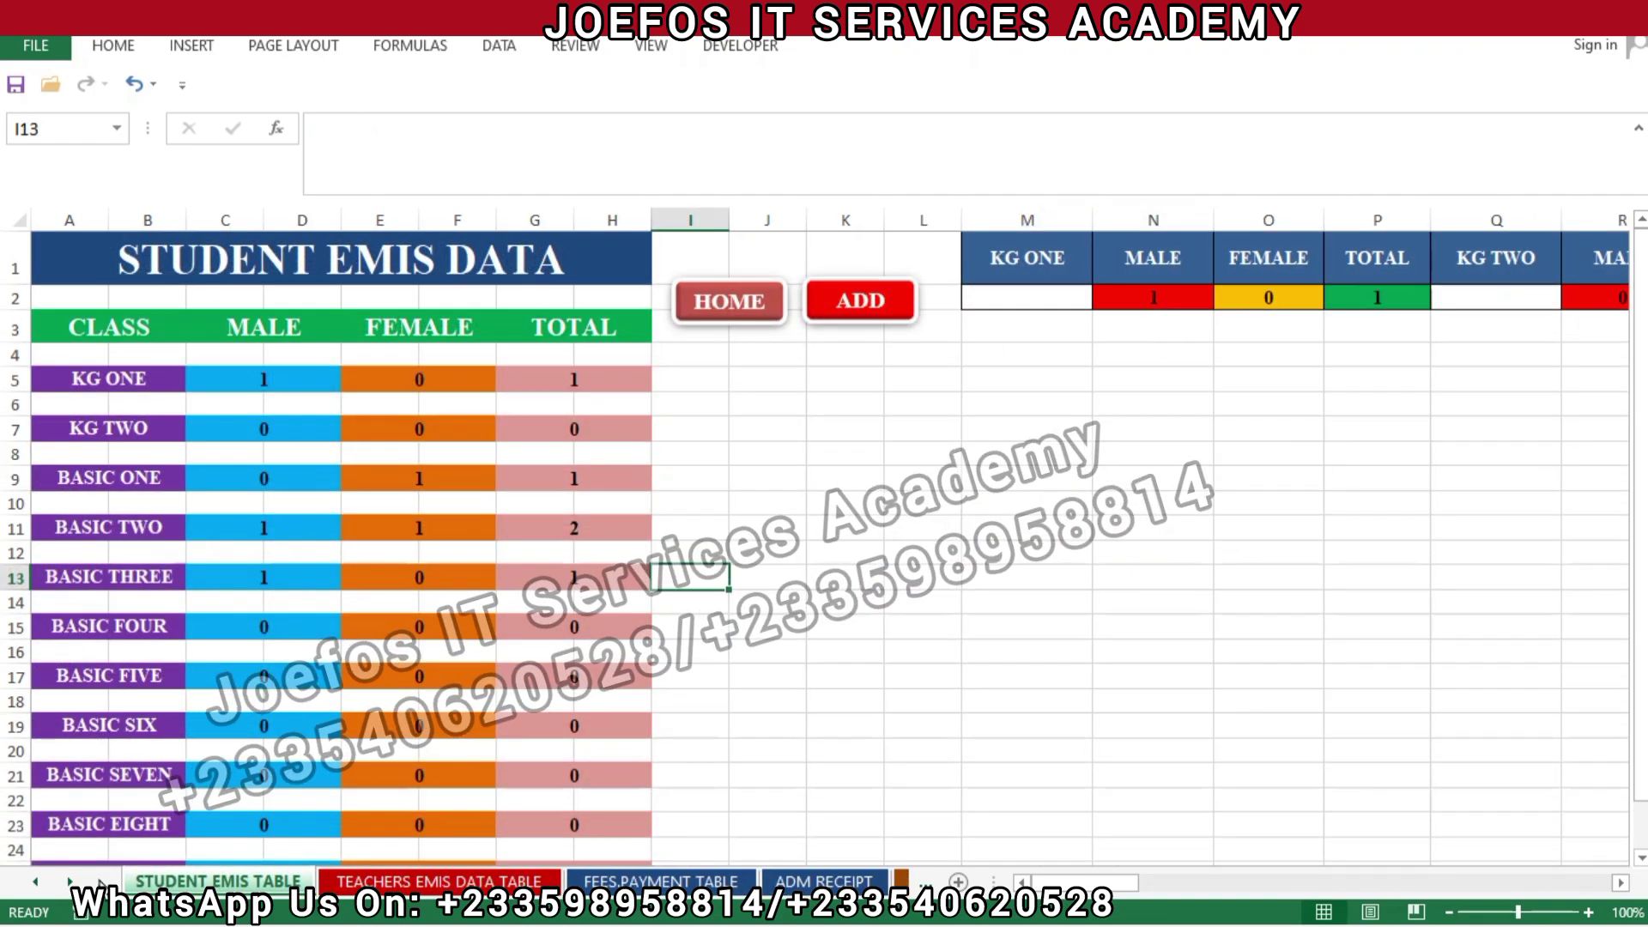
key(ctrl+Page_Up)
key(ctrl+Page_Up)
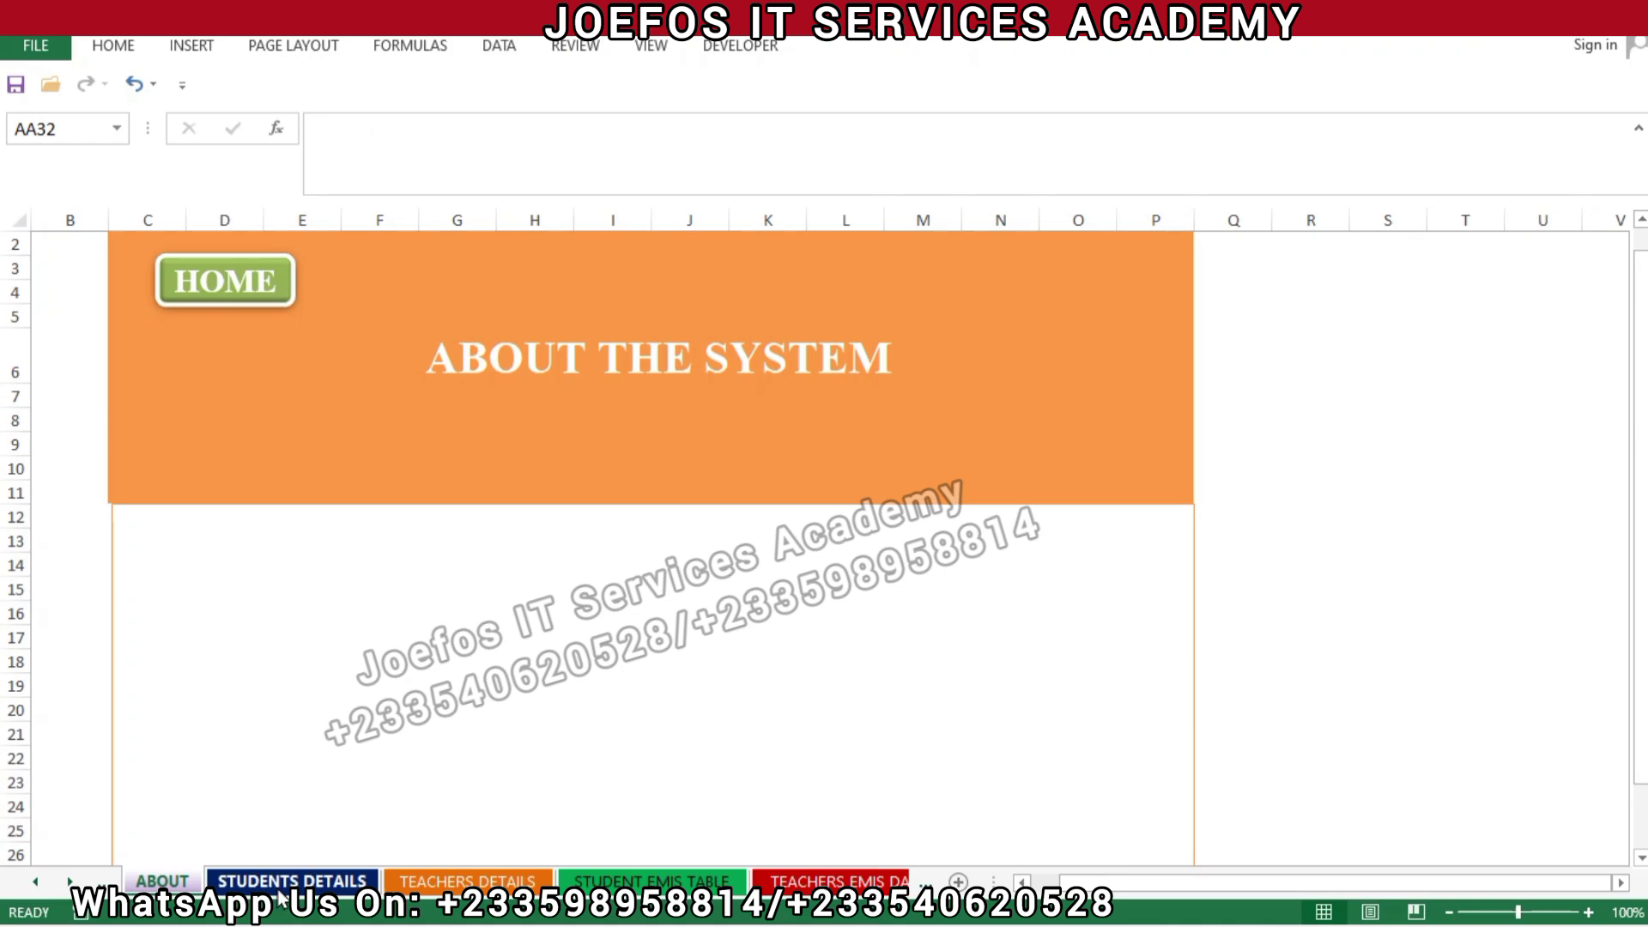
click(292, 881)
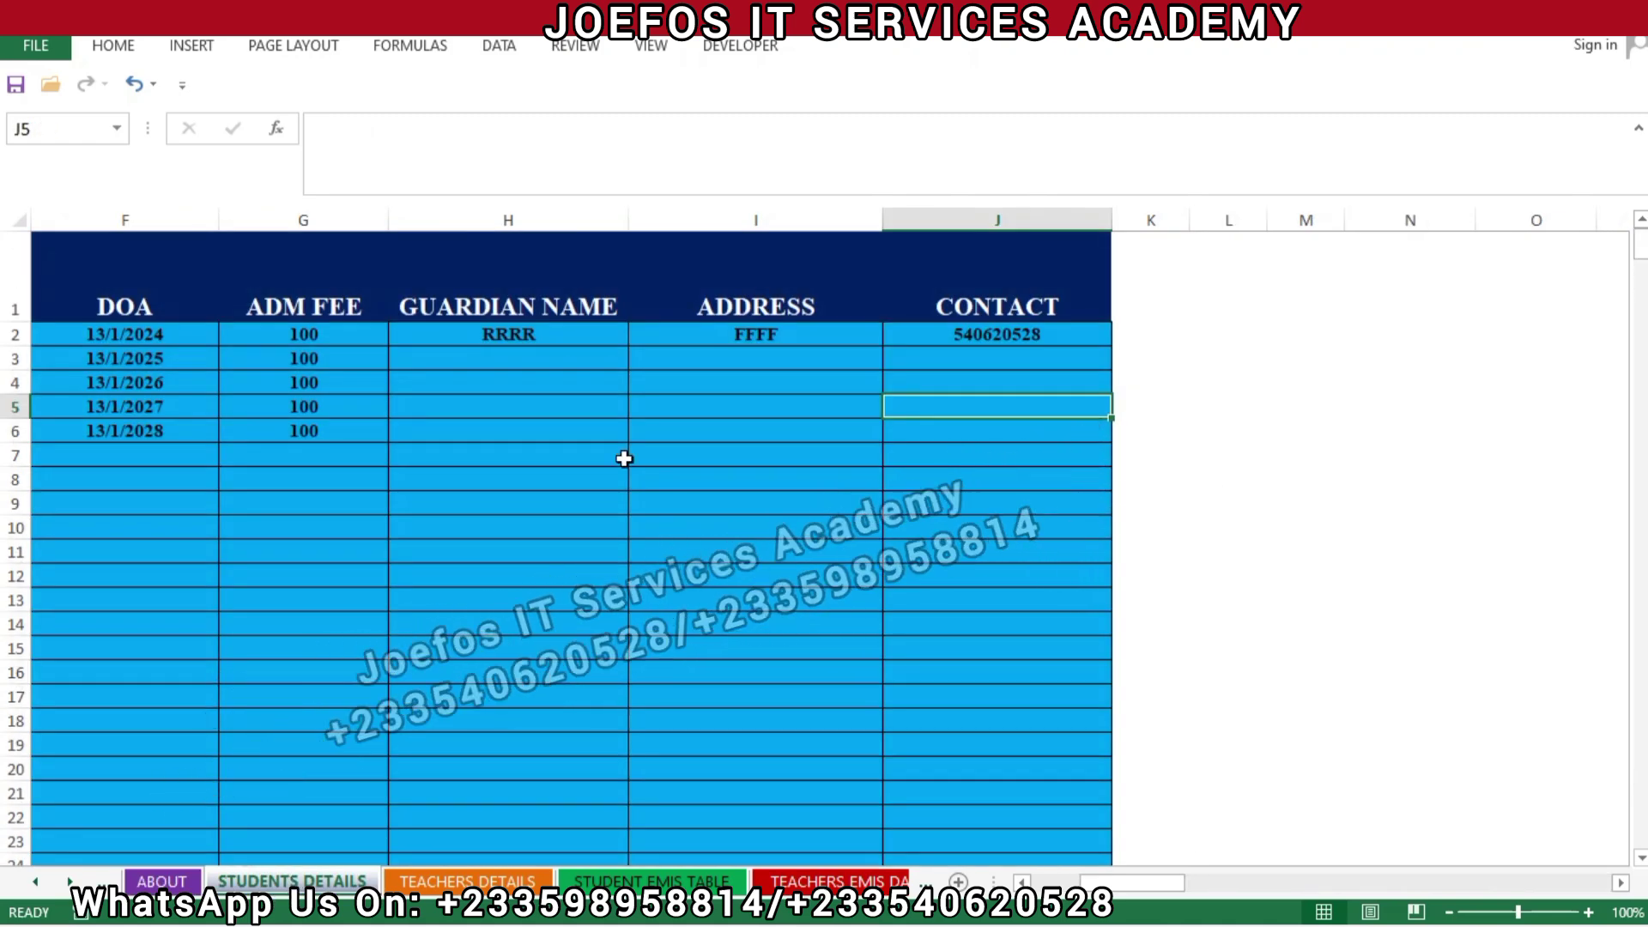
Replace the RRRR placeholder in H2 and enter guardian names for students in H2, H3 and H4.
click(515, 336)
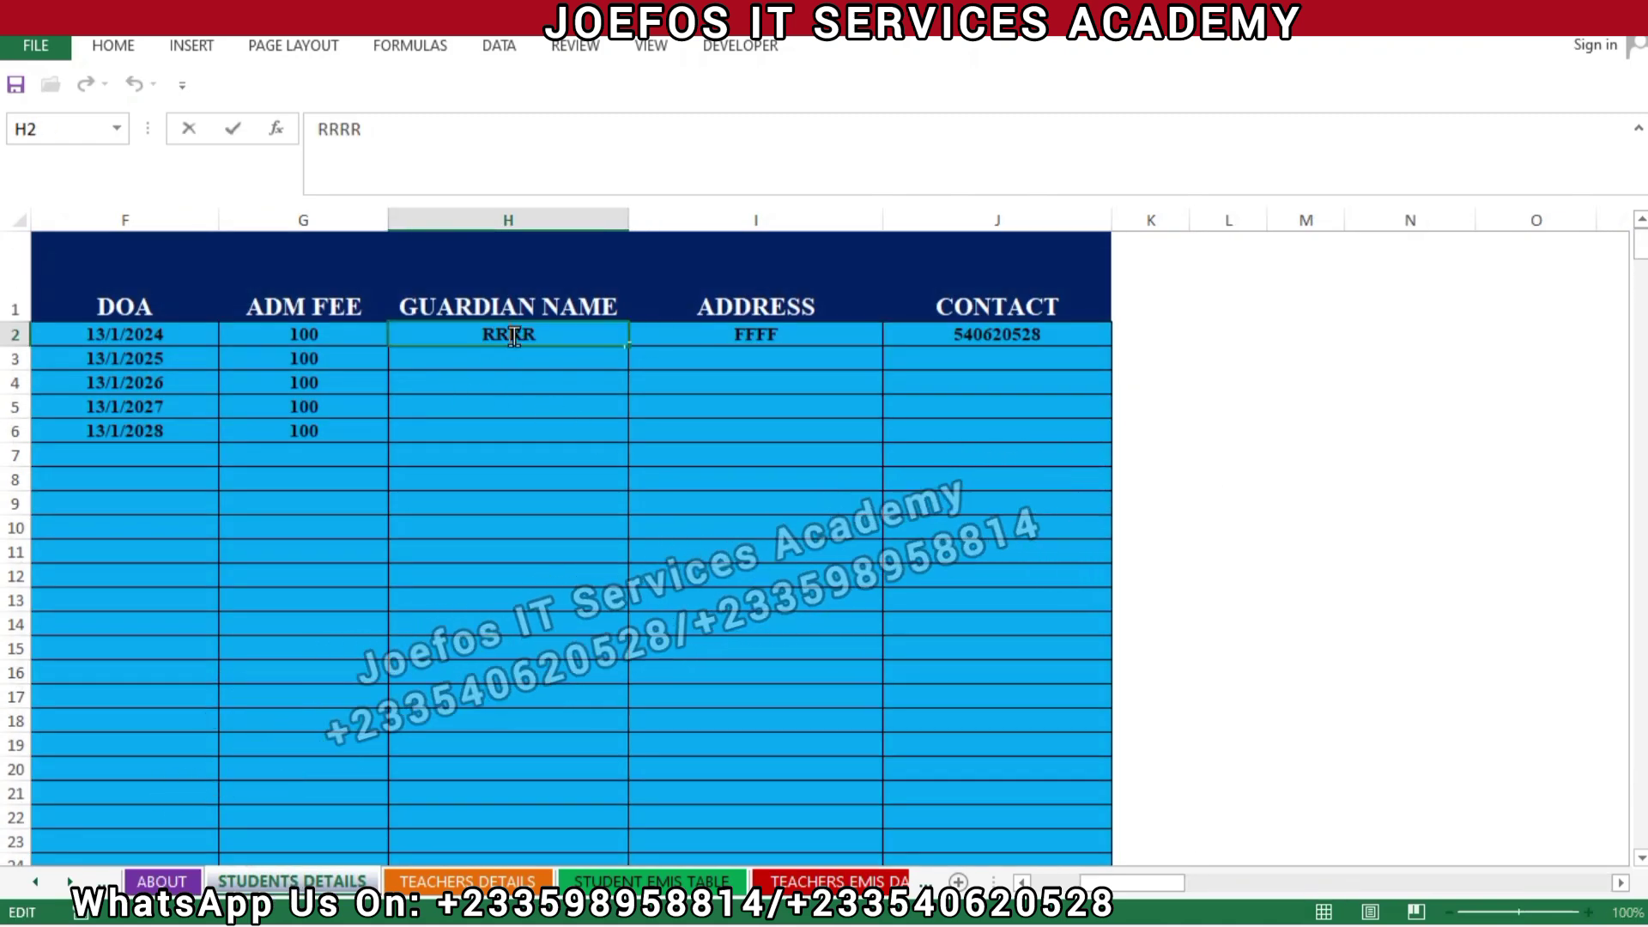
double_click(515, 336)
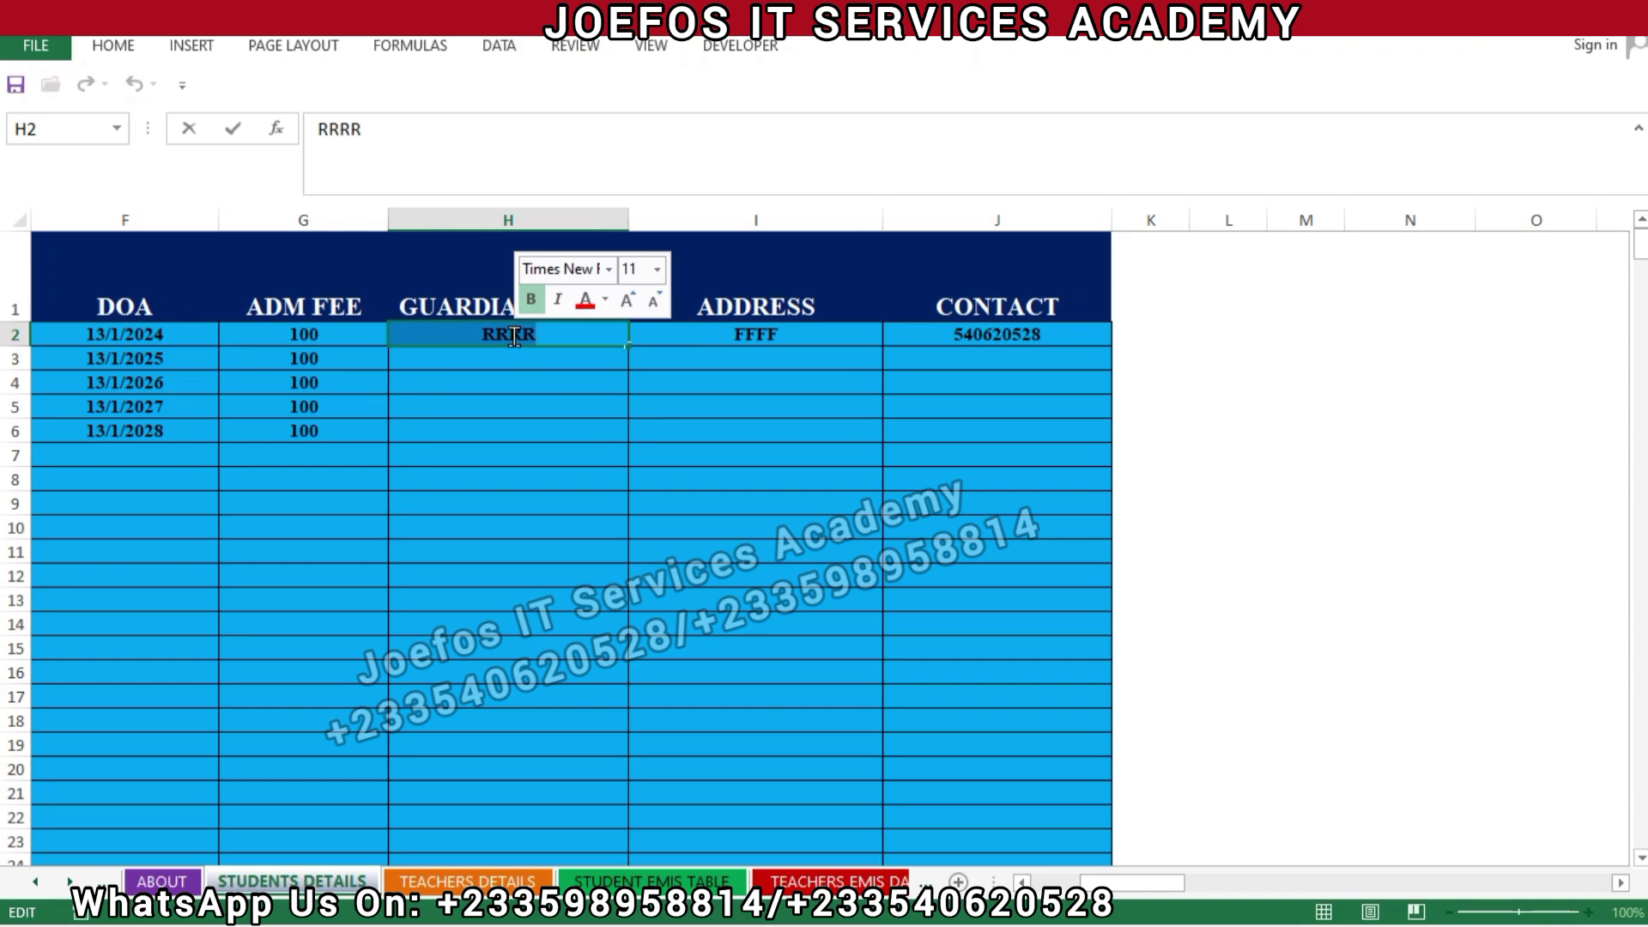
key(BackSpace)
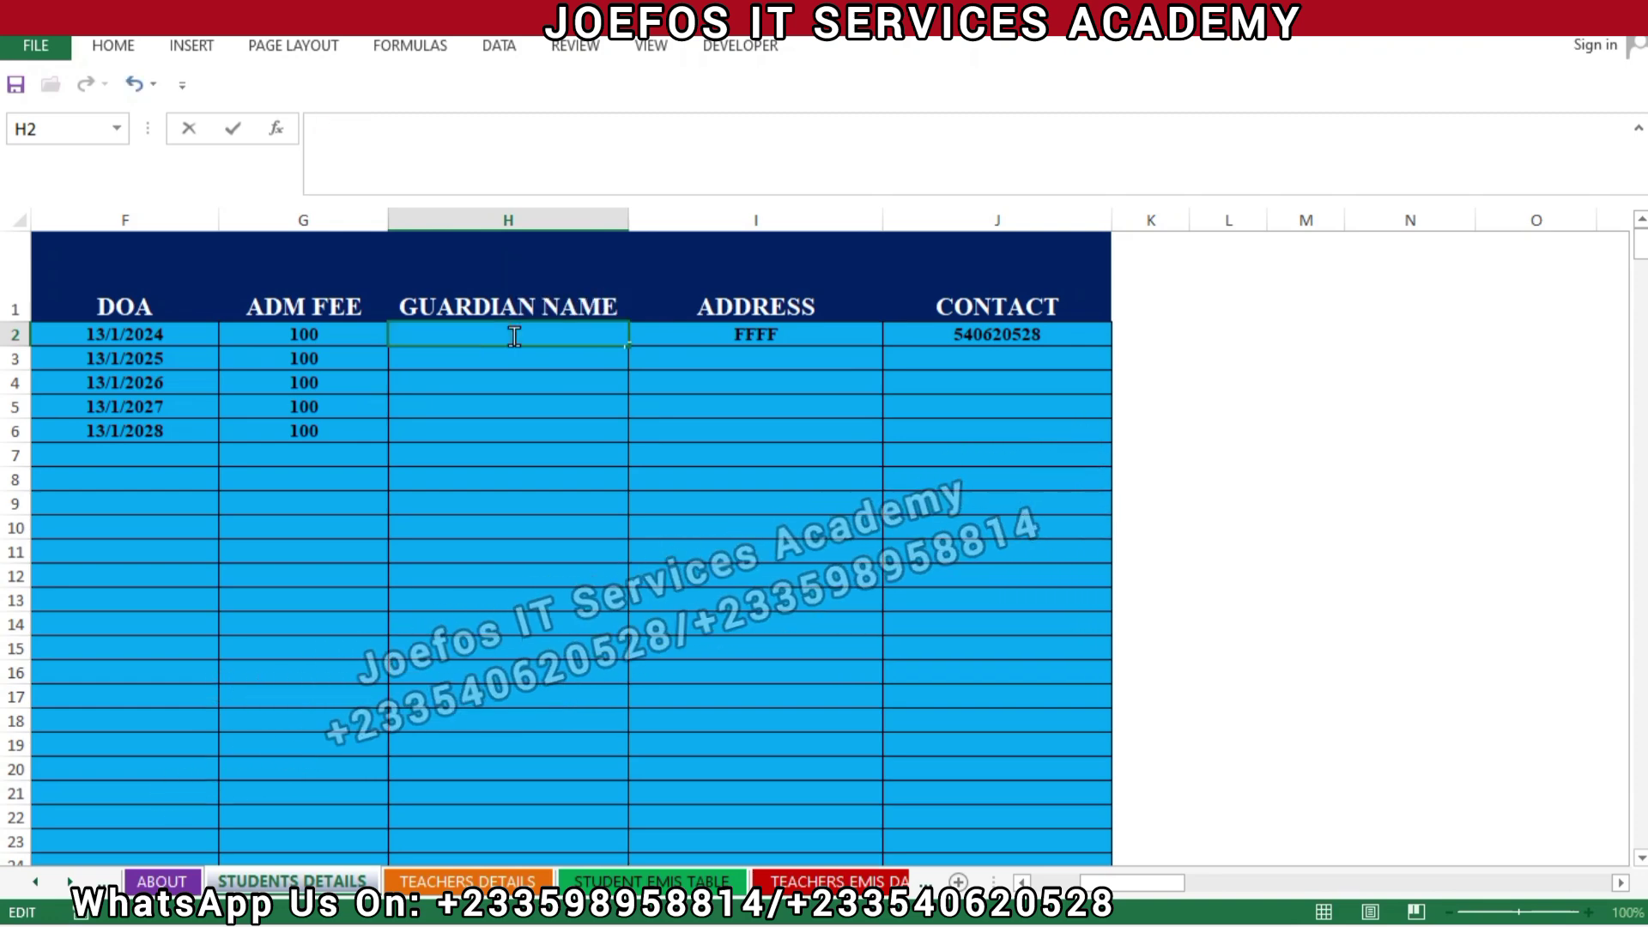
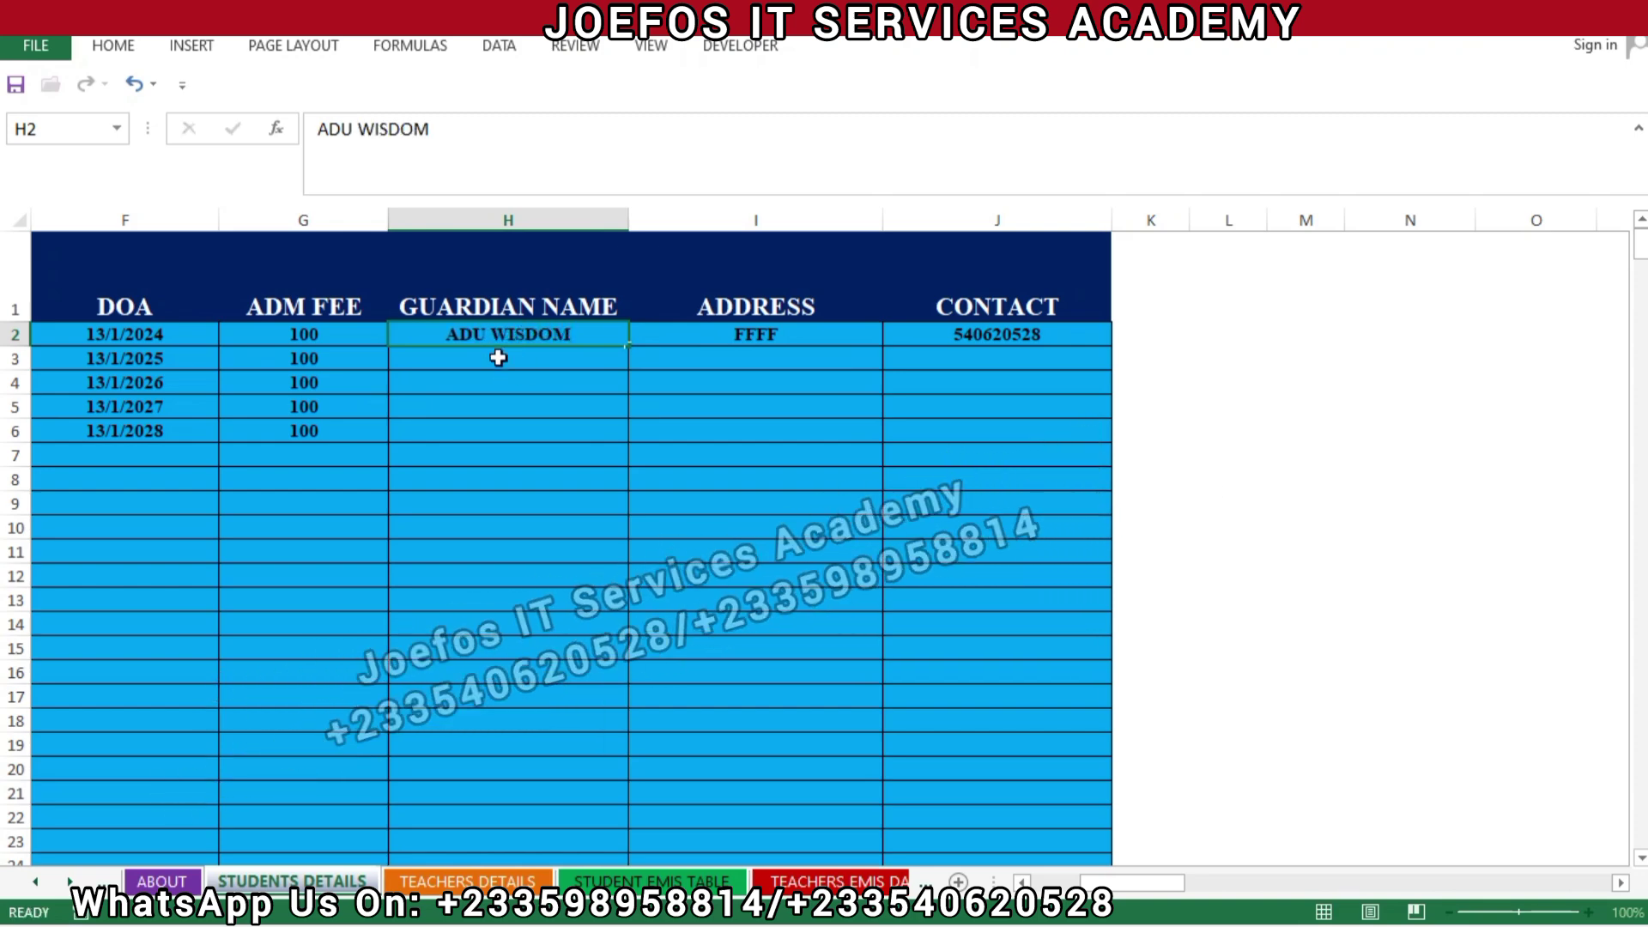
click(498, 358)
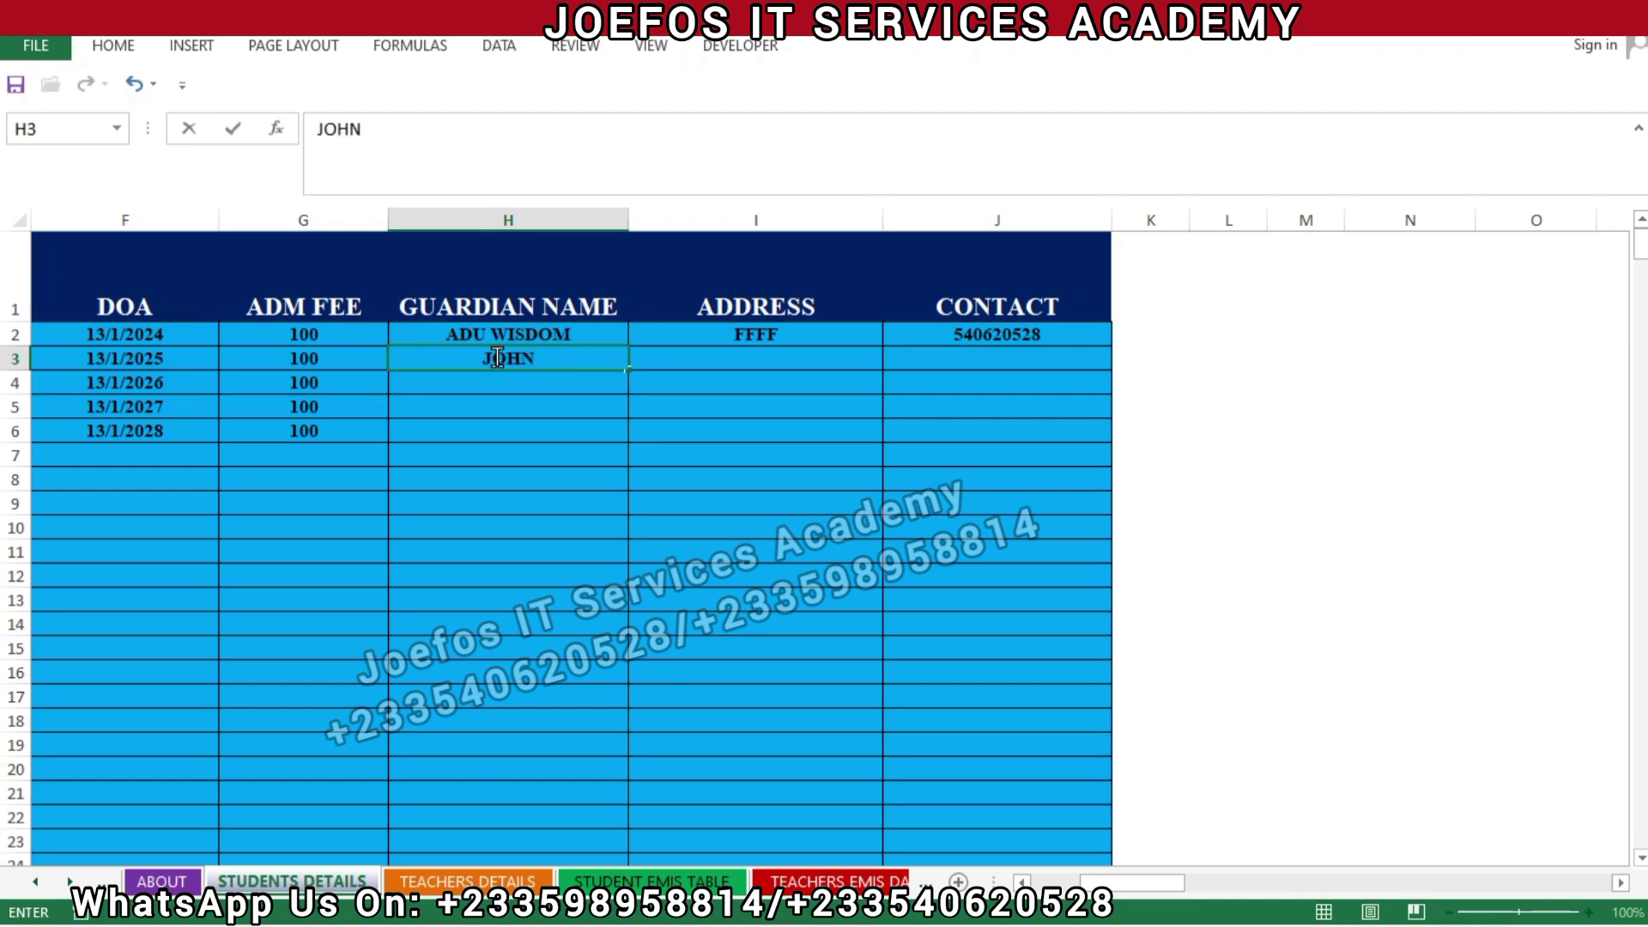
click(485, 406)
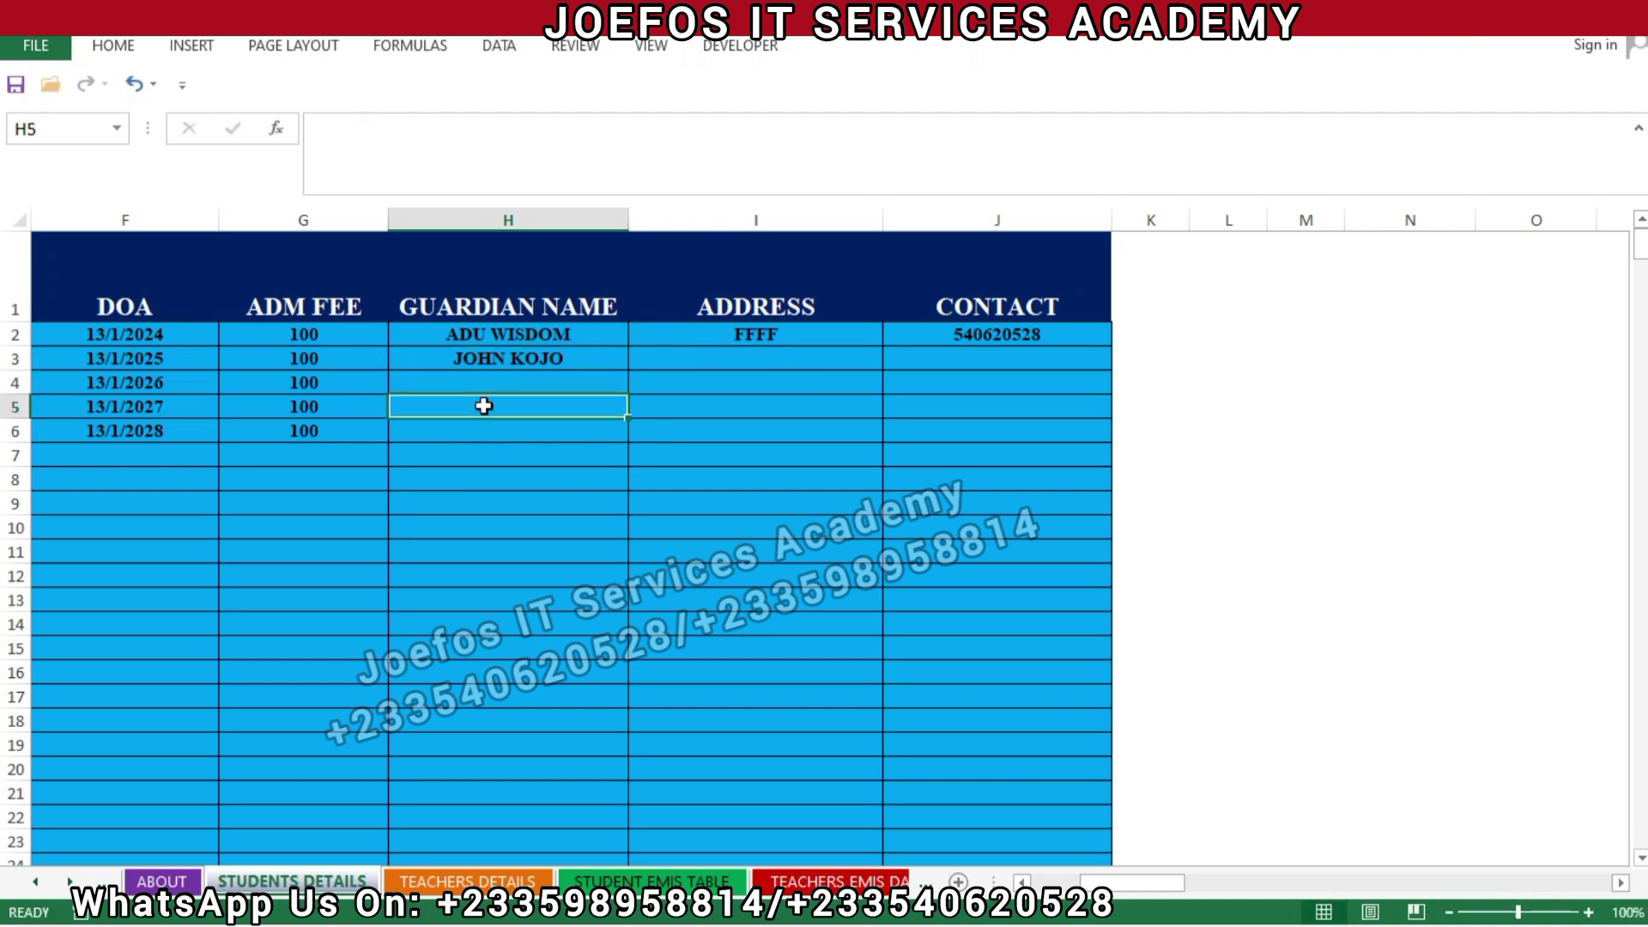
click(475, 380)
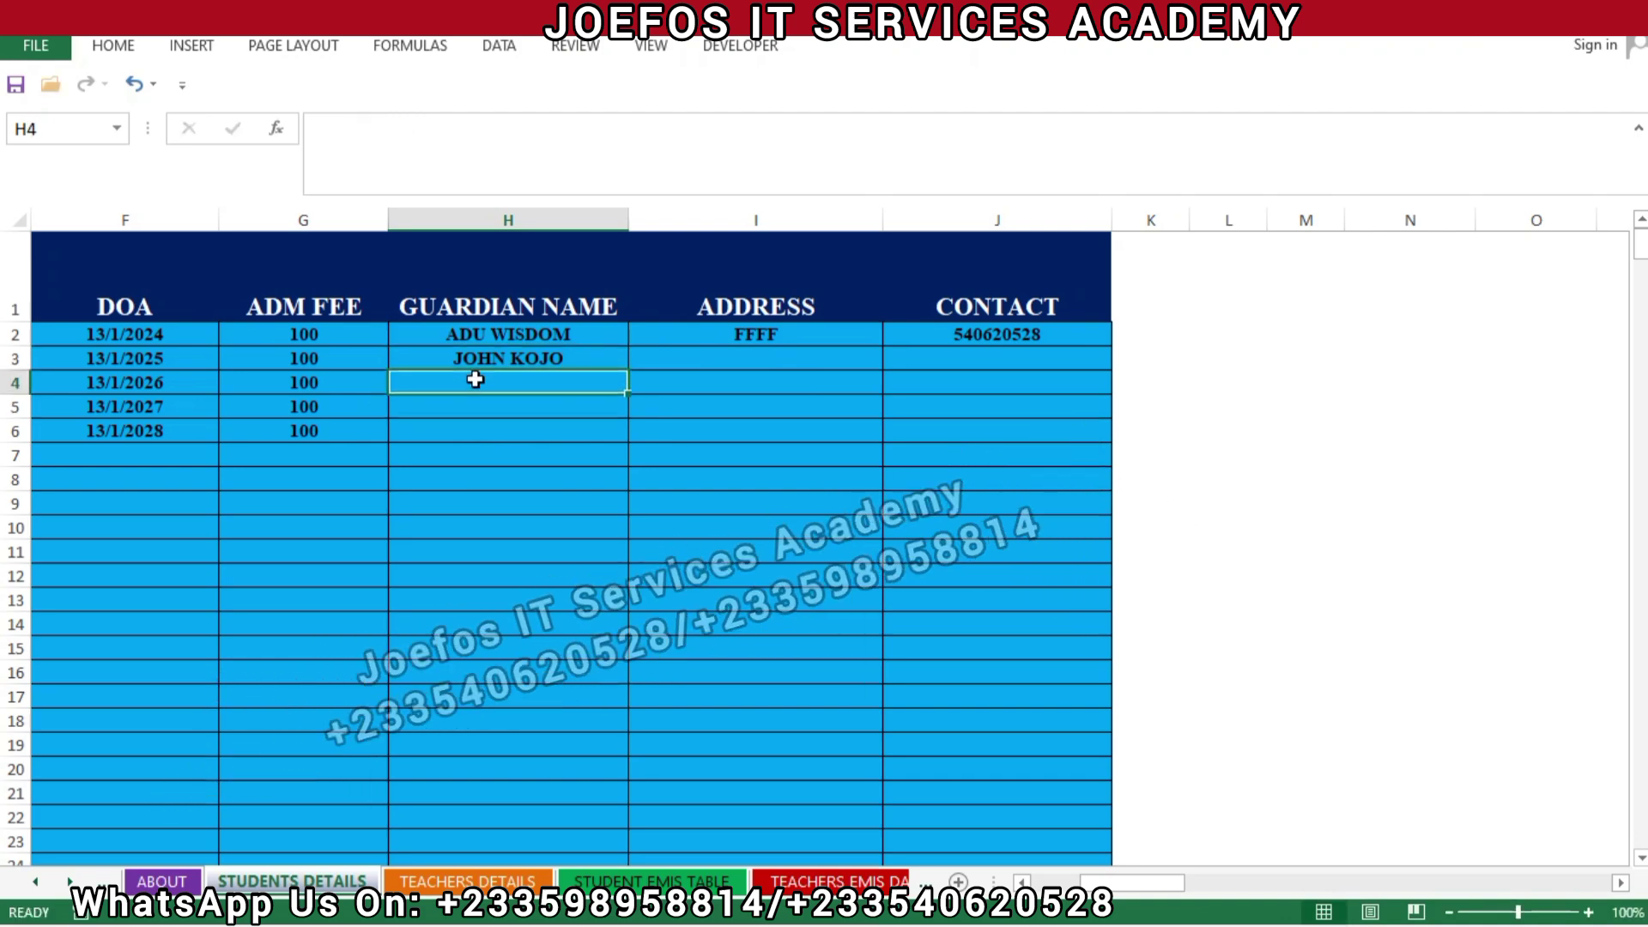
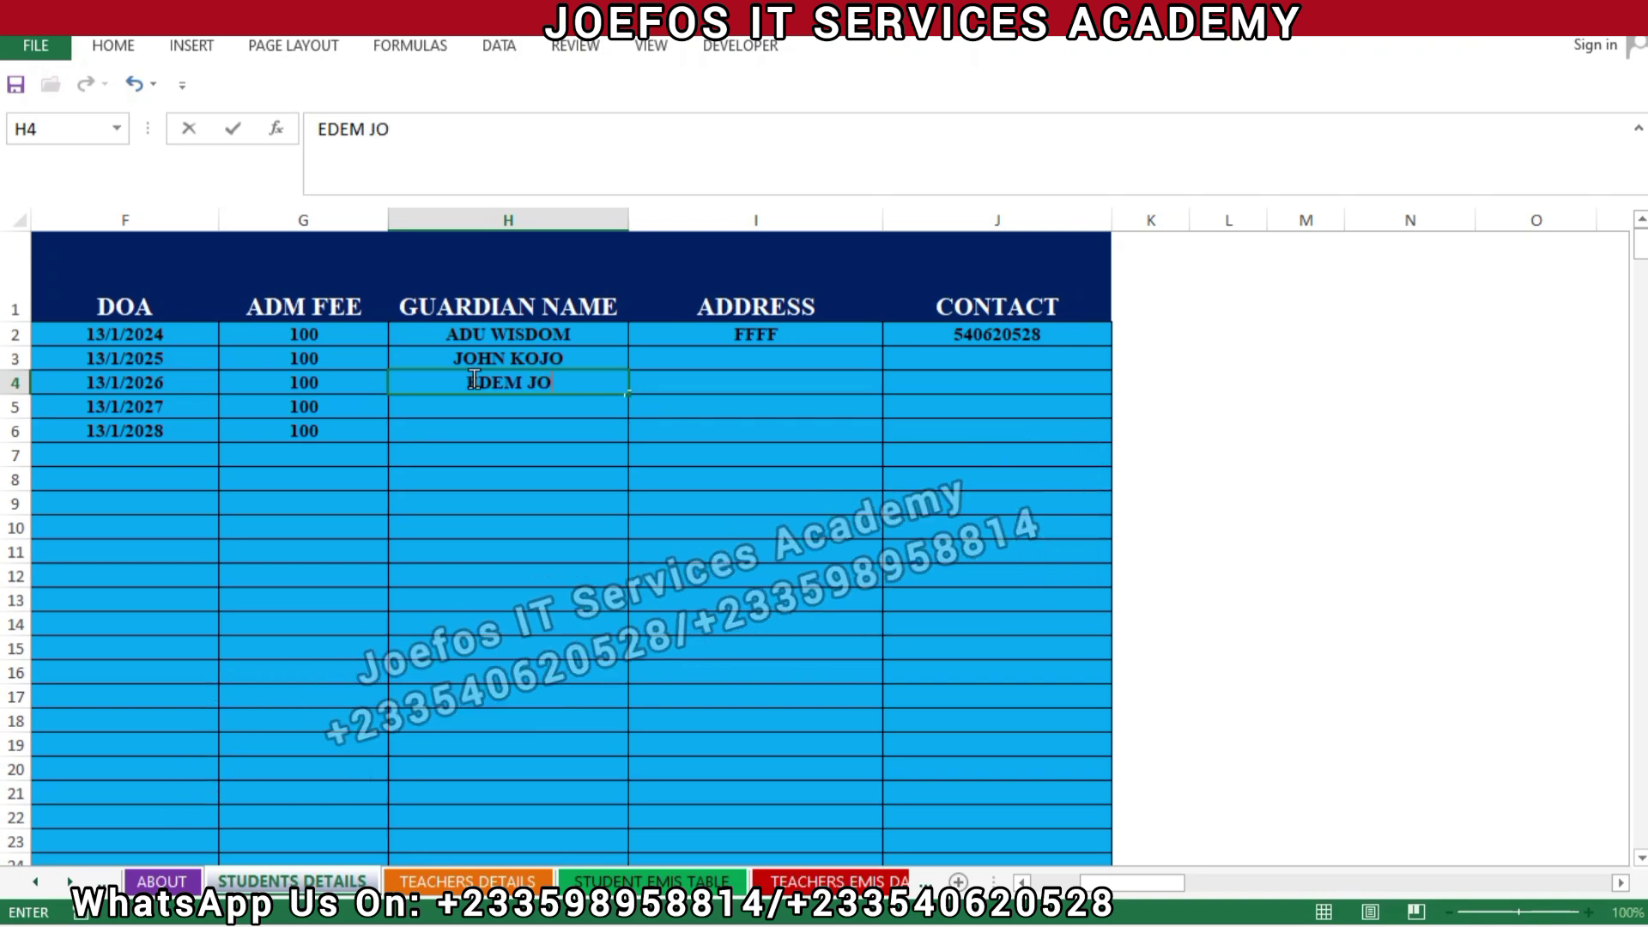
click(577, 429)
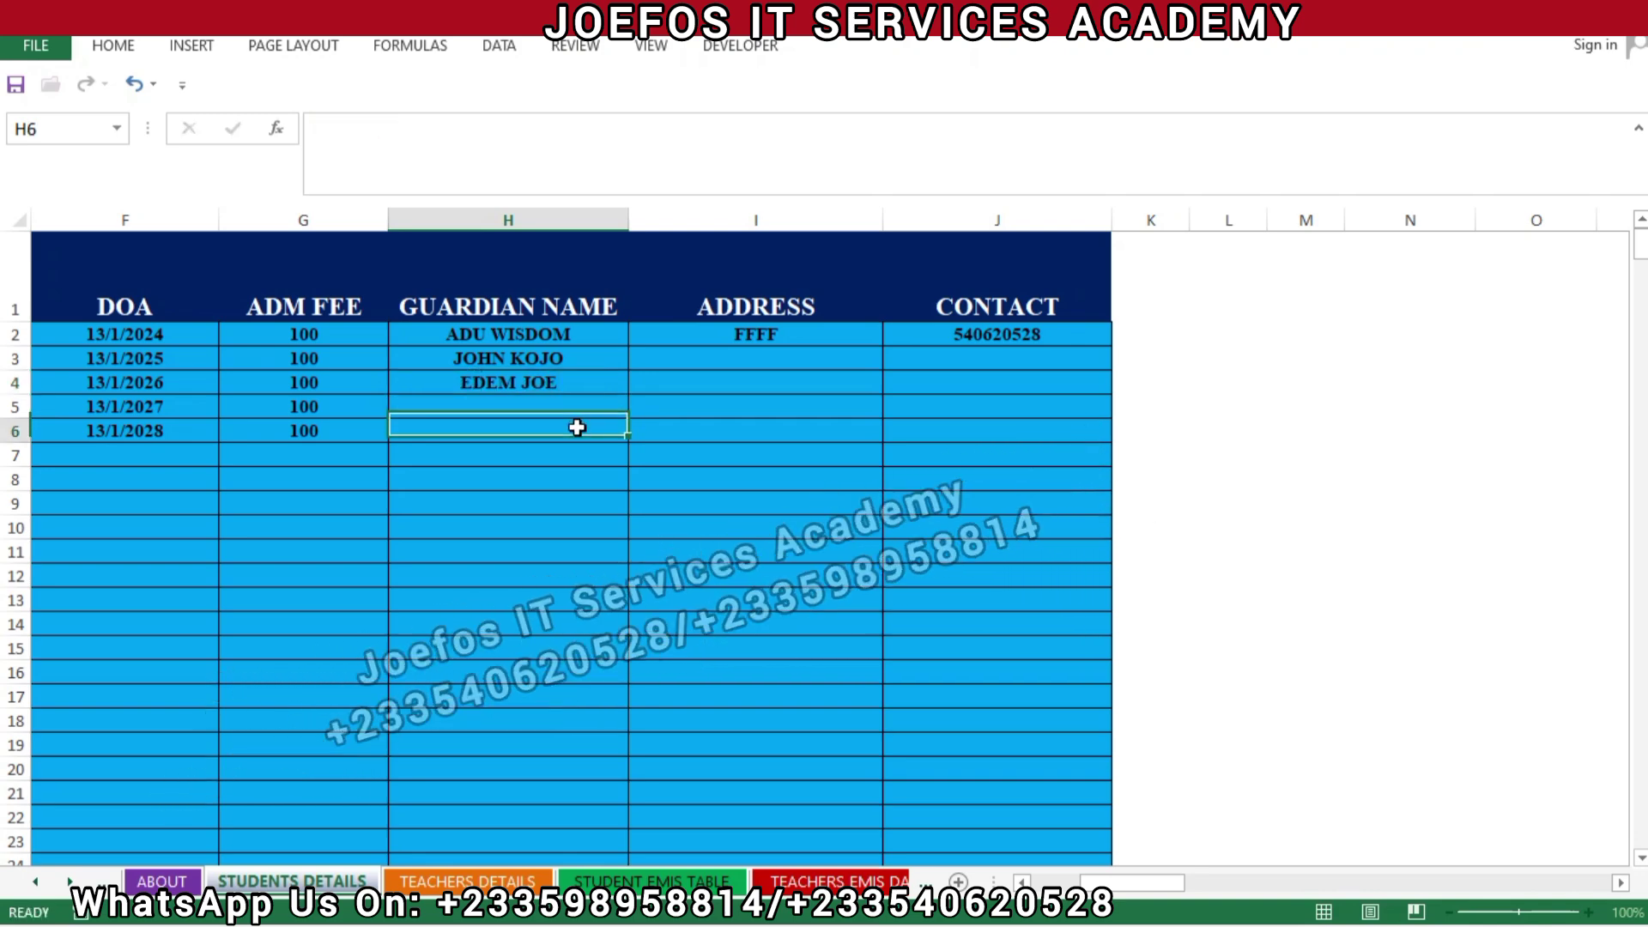
Save the workbook, dismissing the save warning.
key(ctrl+s)
click(776, 538)
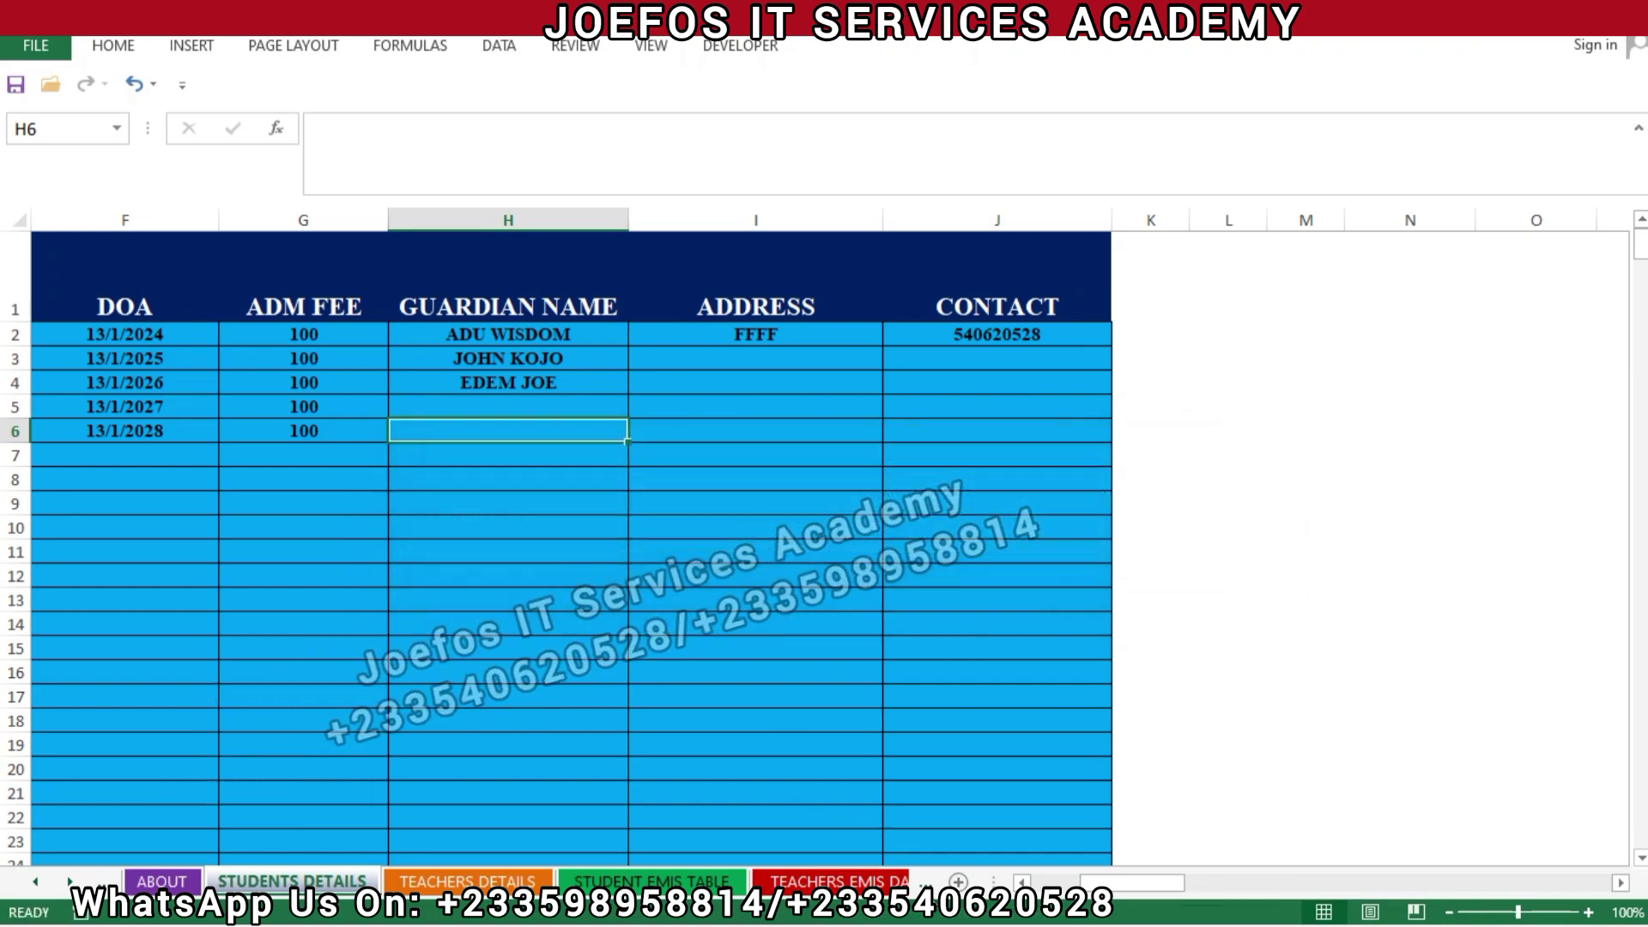
key(ctrl+Page_Down)
key(ctrl+Page_Down)
key(ctrl+Page_Down)
key(ctrl+Page_Down)
key(ctrl+Page_Down)
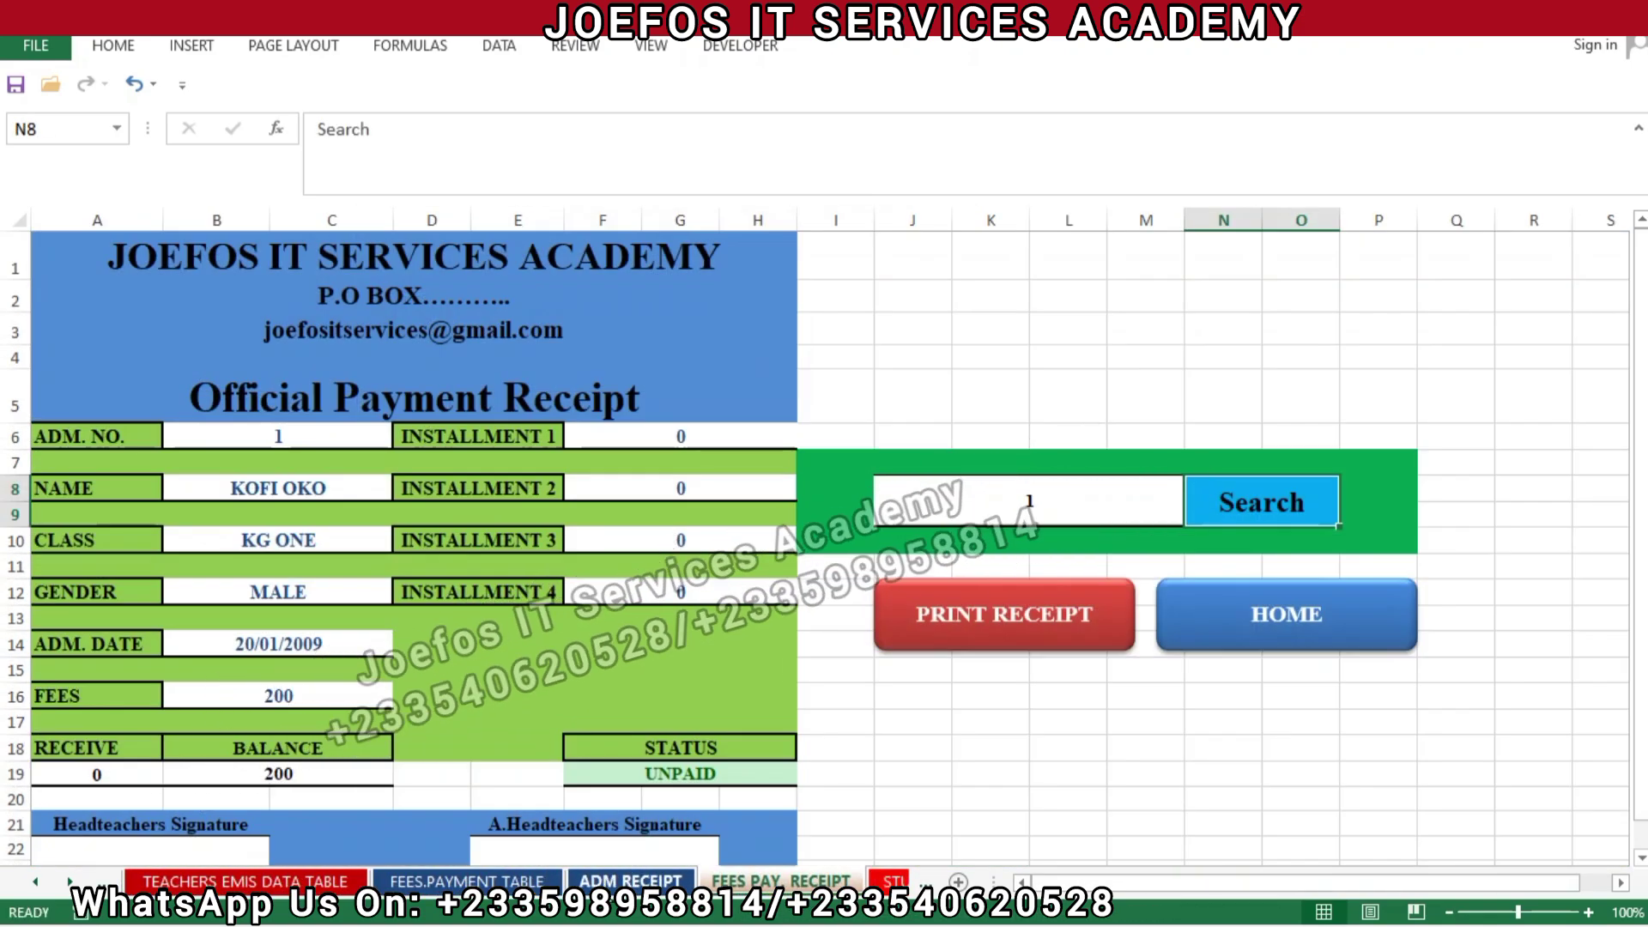
On ADM RECEIPT, search admission numbers 1, 2 and 3 in I8, ending on record 3.
key(ctrl+Page_Up)
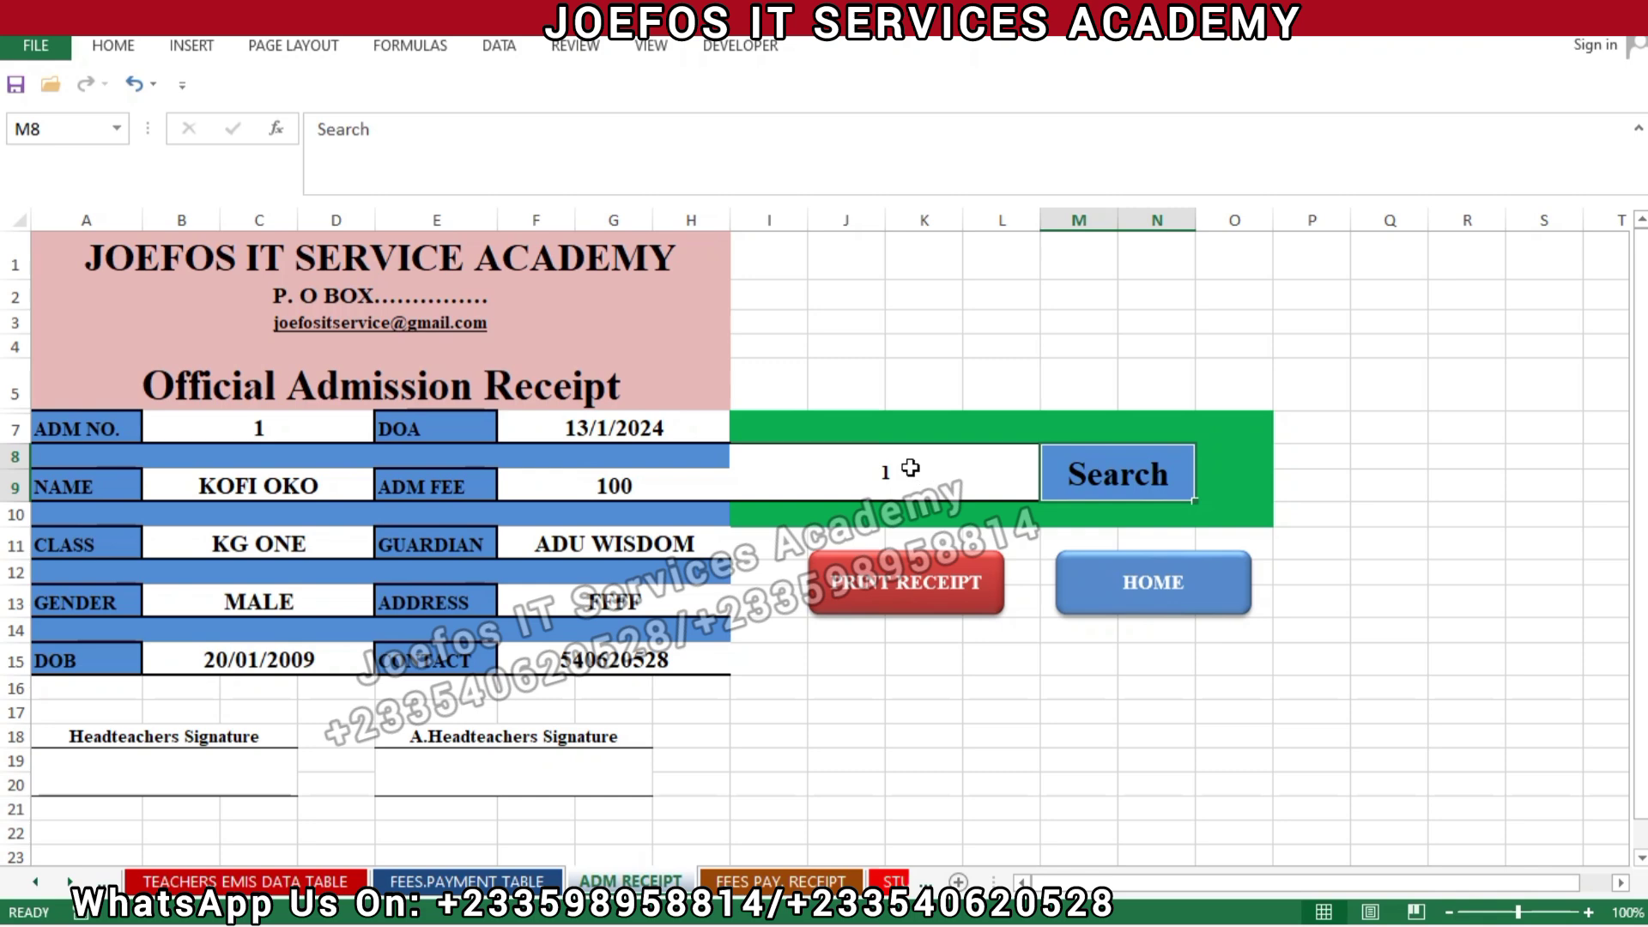
double_click(910, 468)
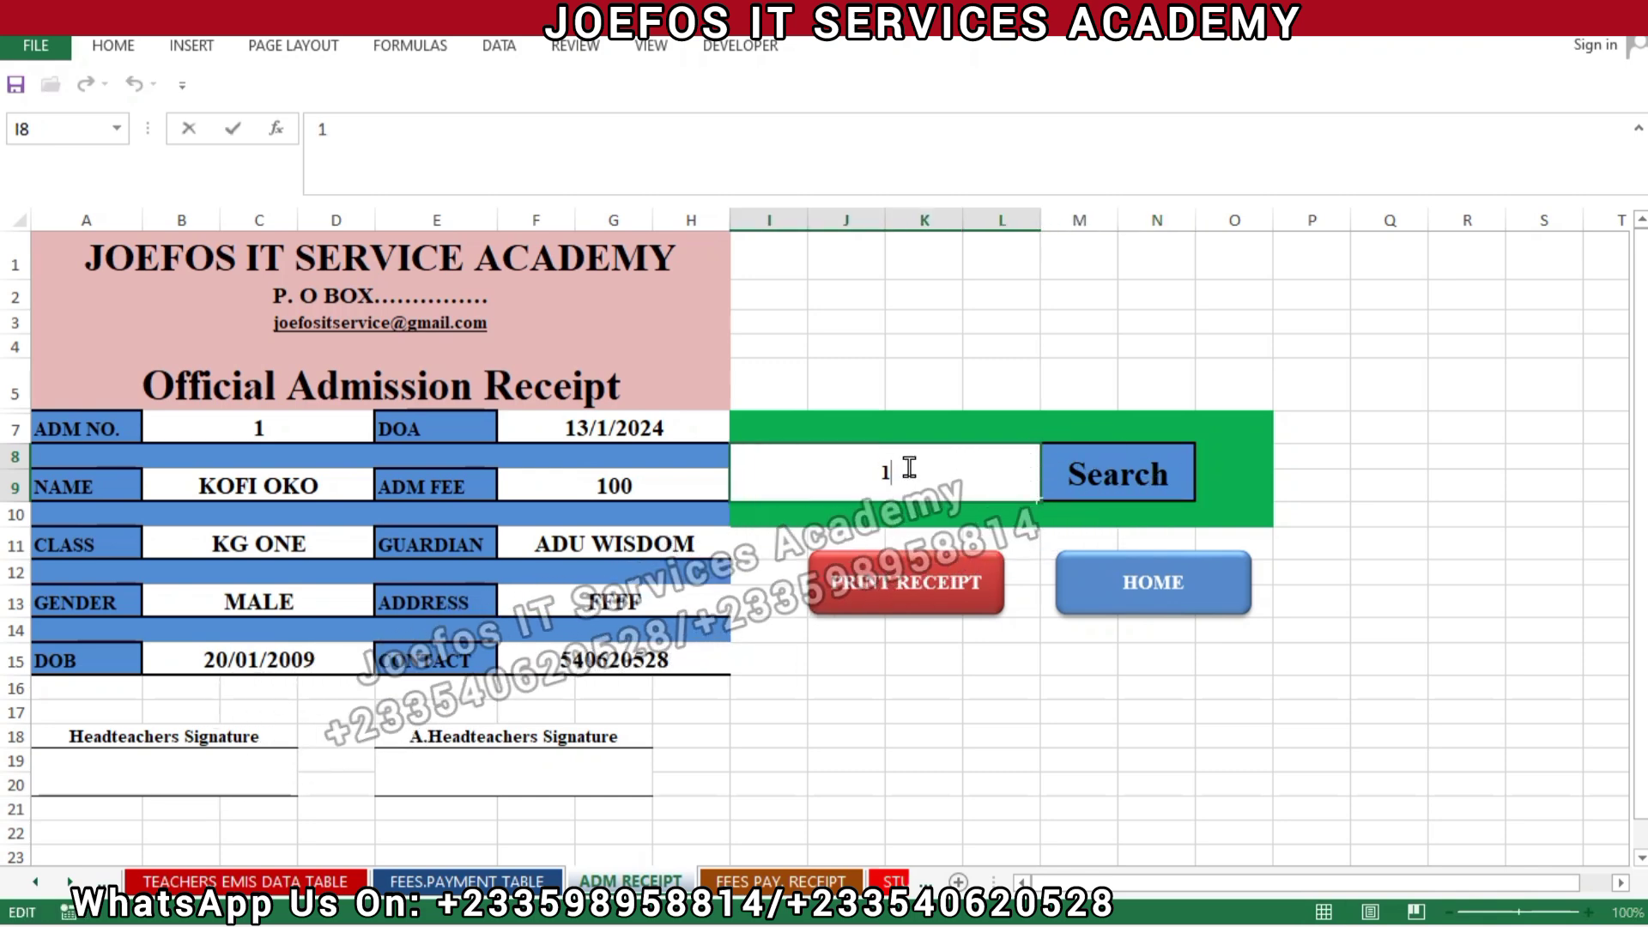
click(1051, 487)
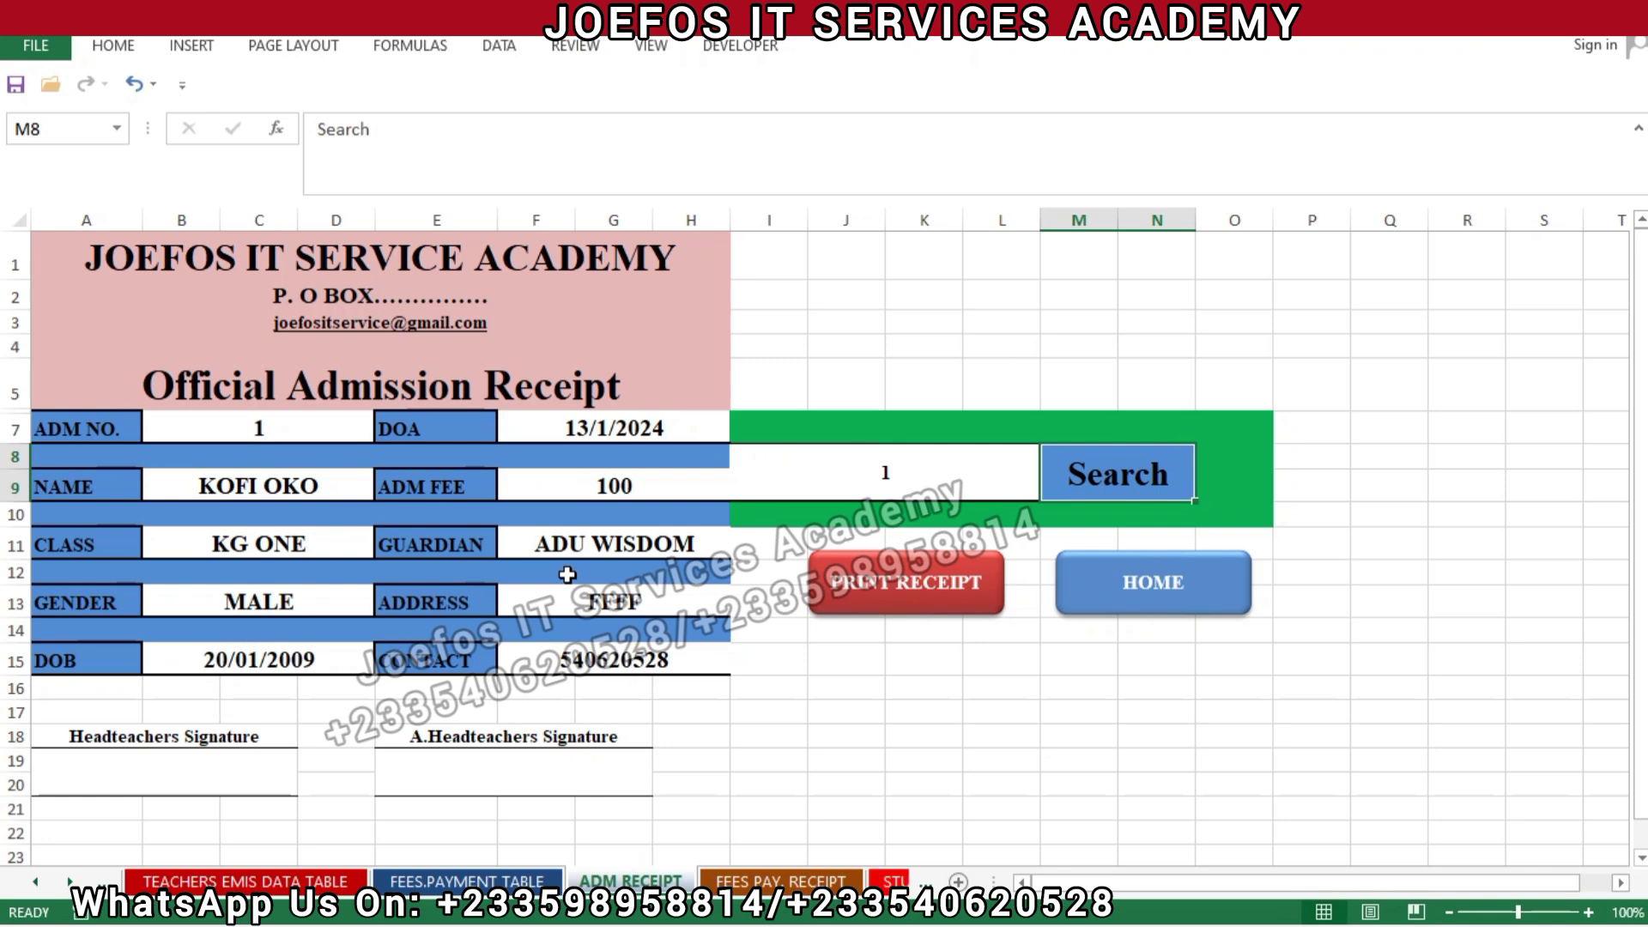
click(906, 474)
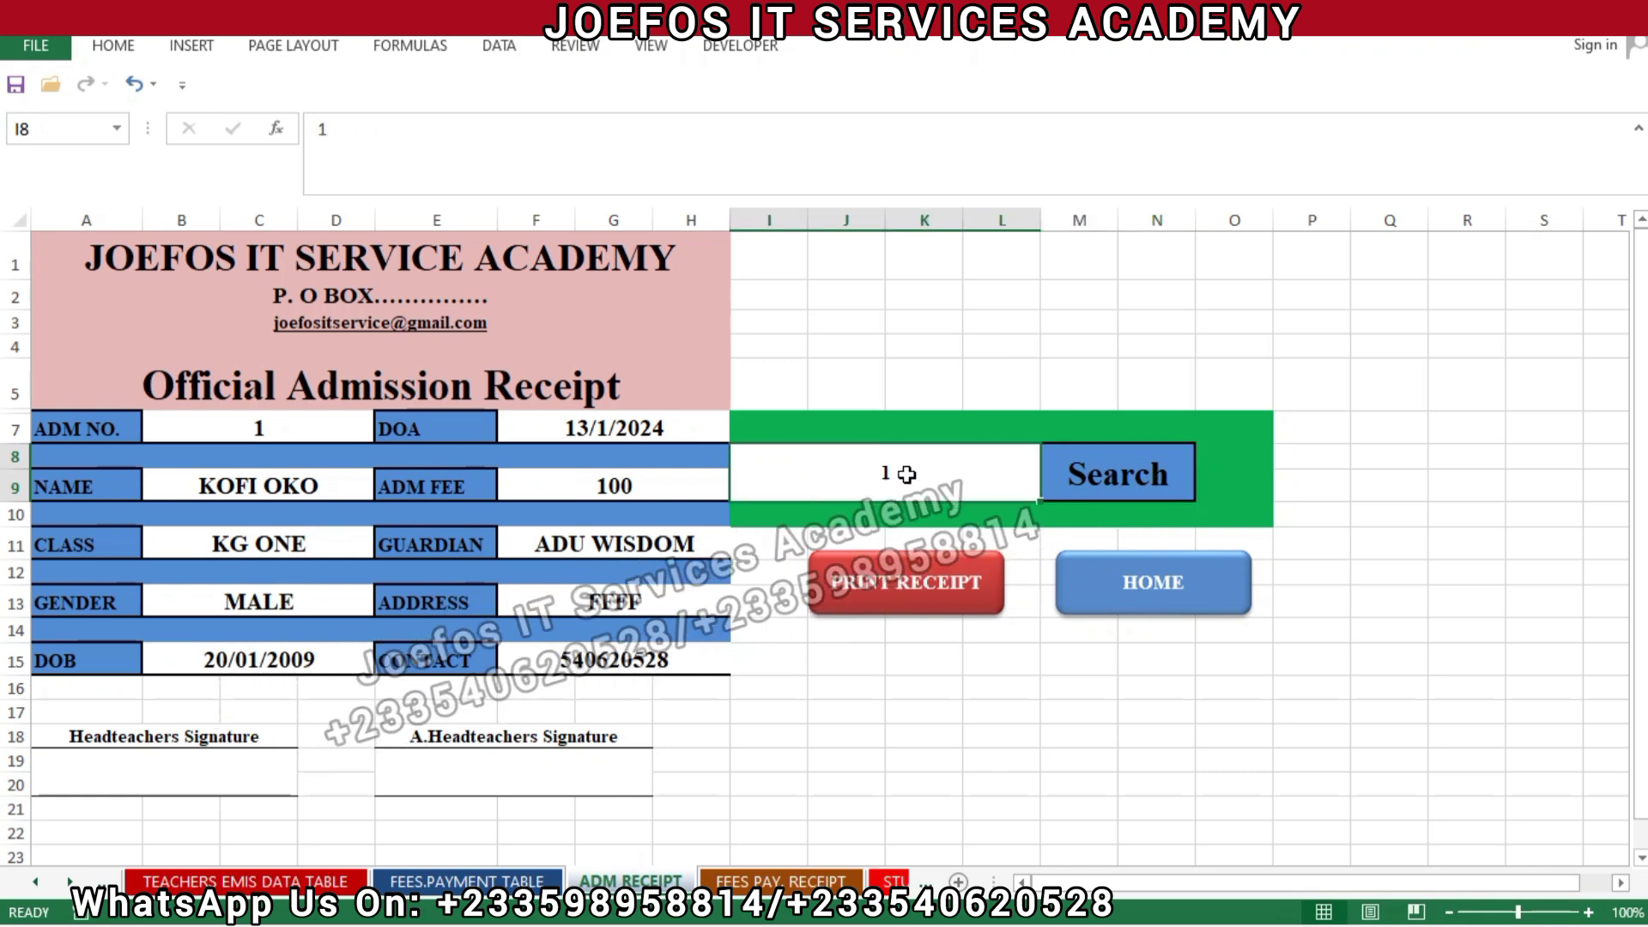
double_click(906, 474)
key(BackSpace)
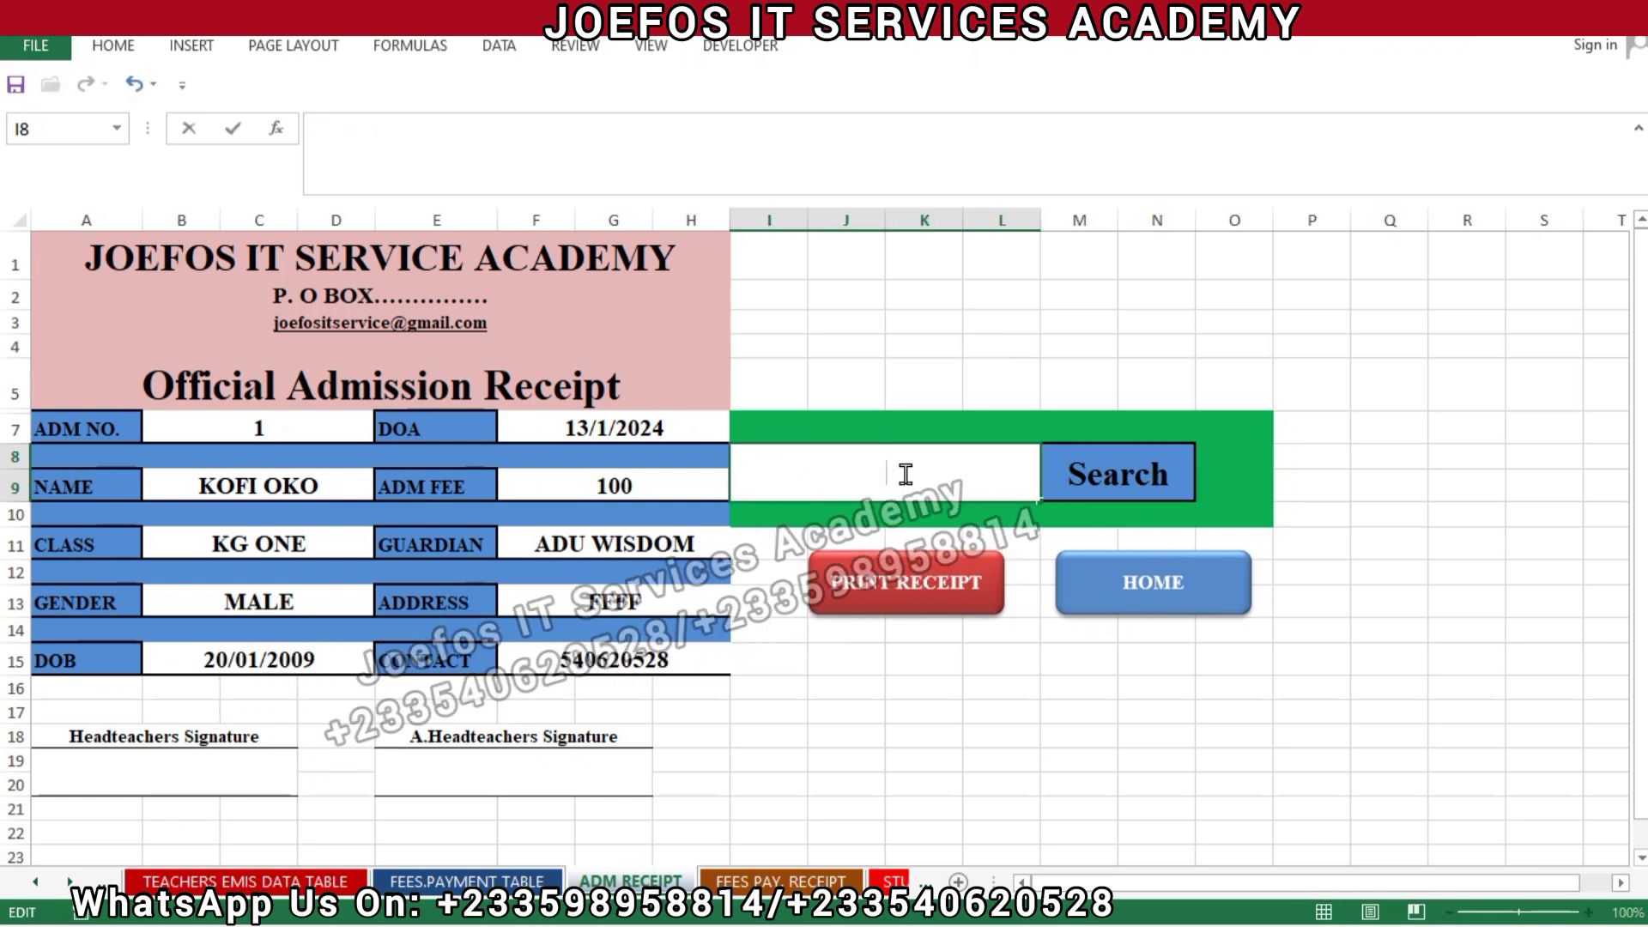
text(2)
click(1119, 490)
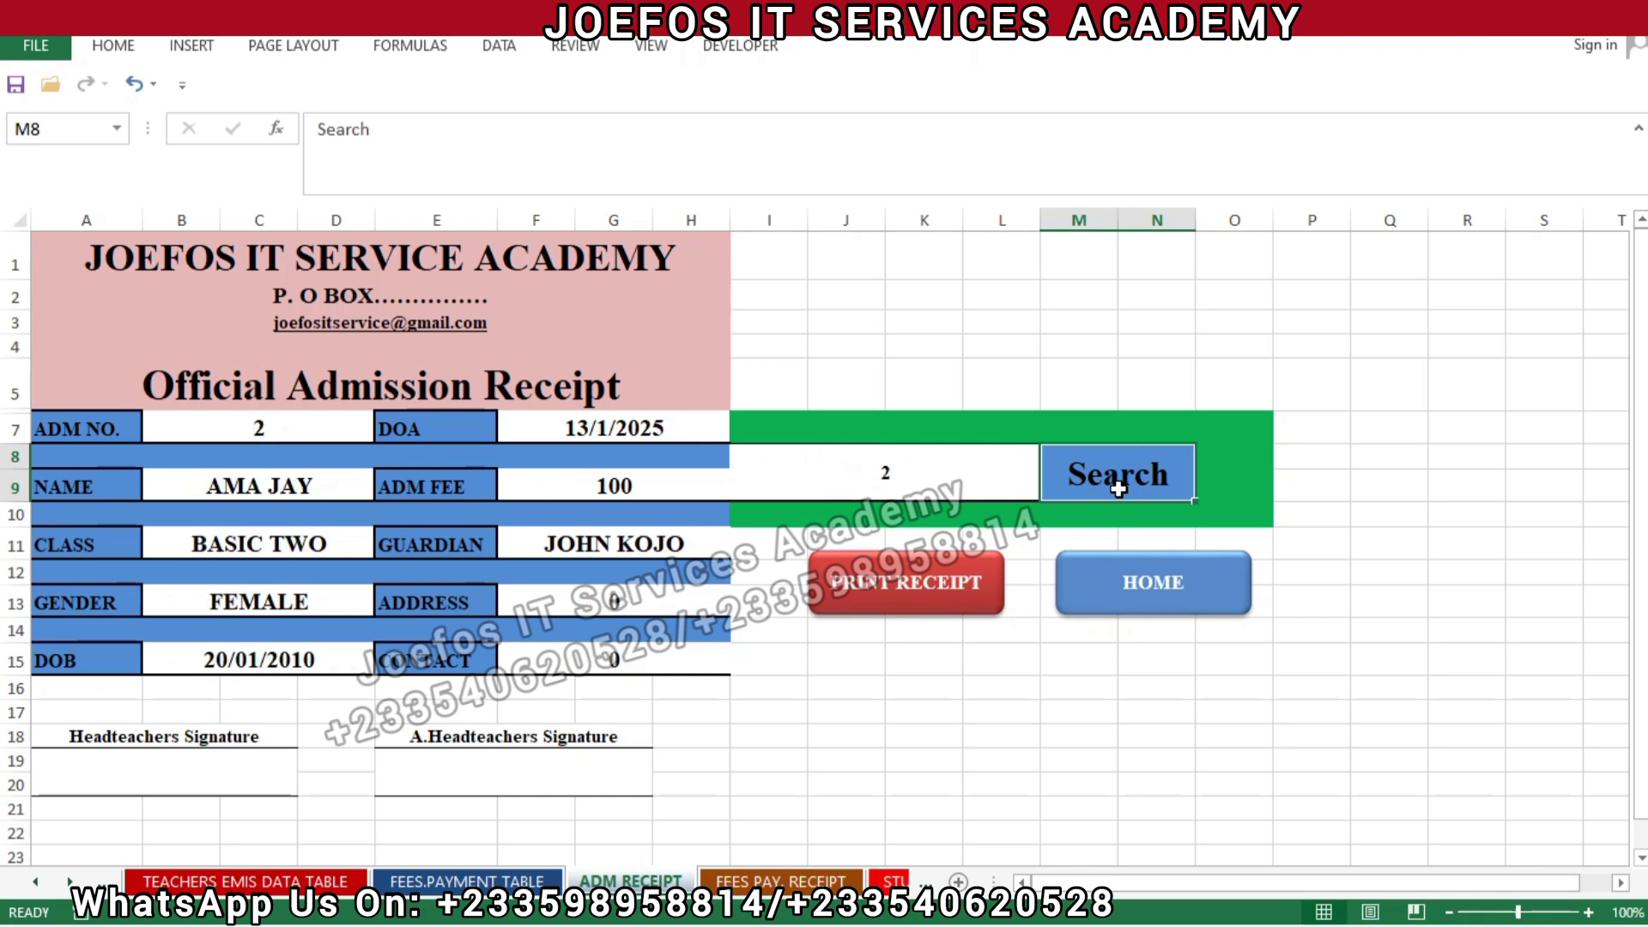
click(914, 487)
key(BackSpace)
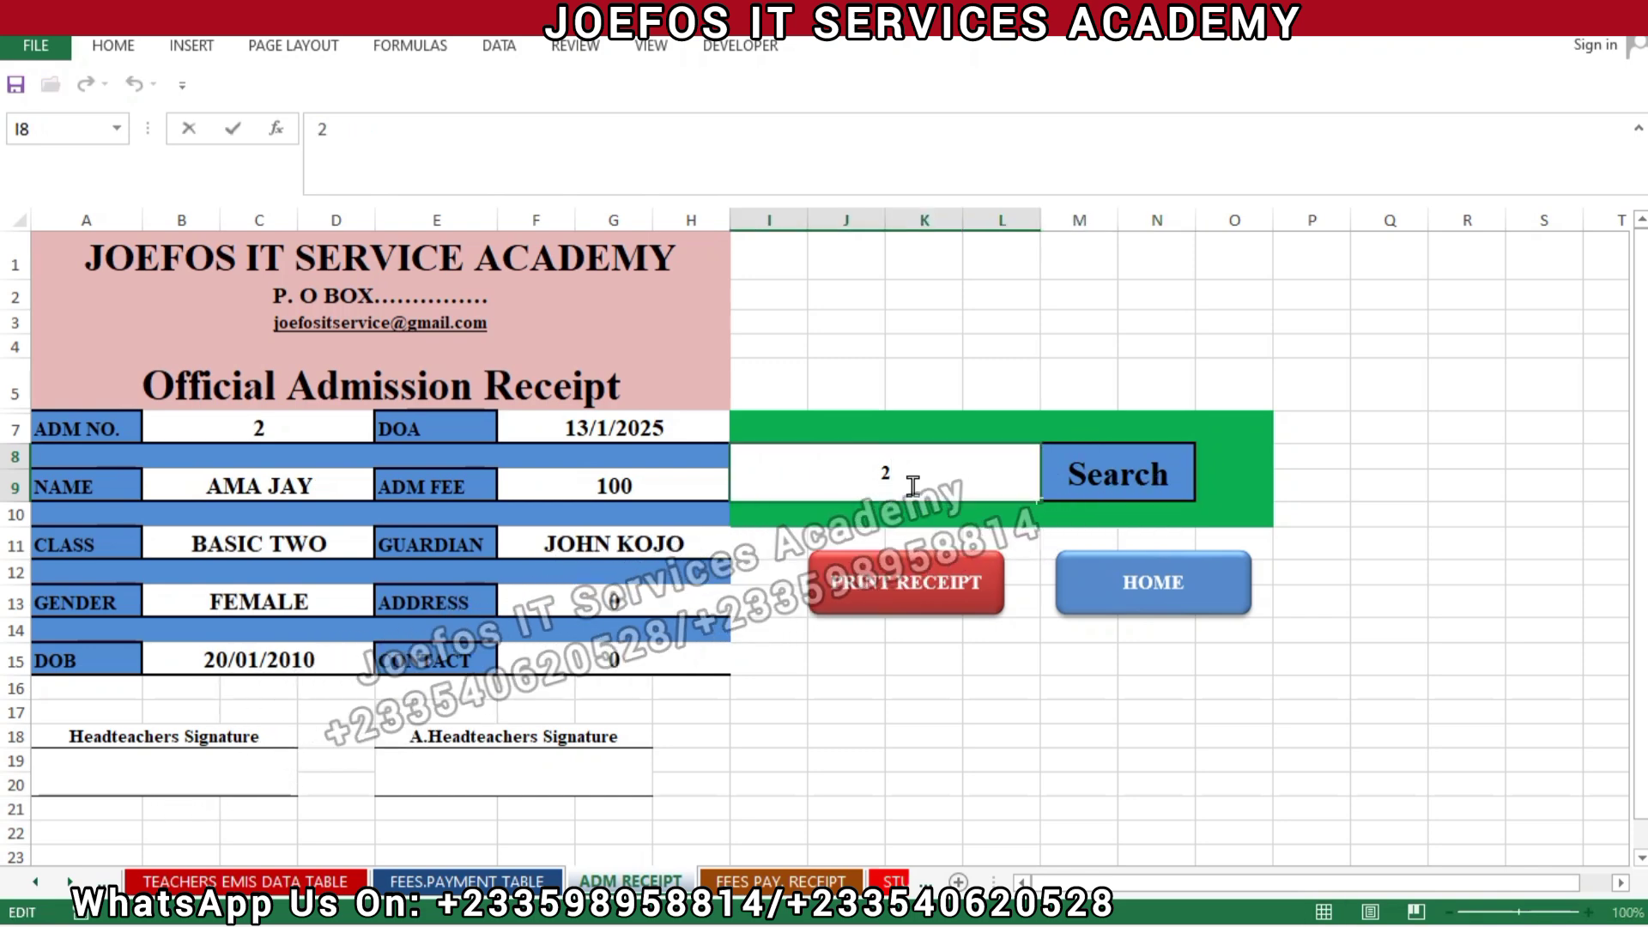
text(3)
click(1099, 481)
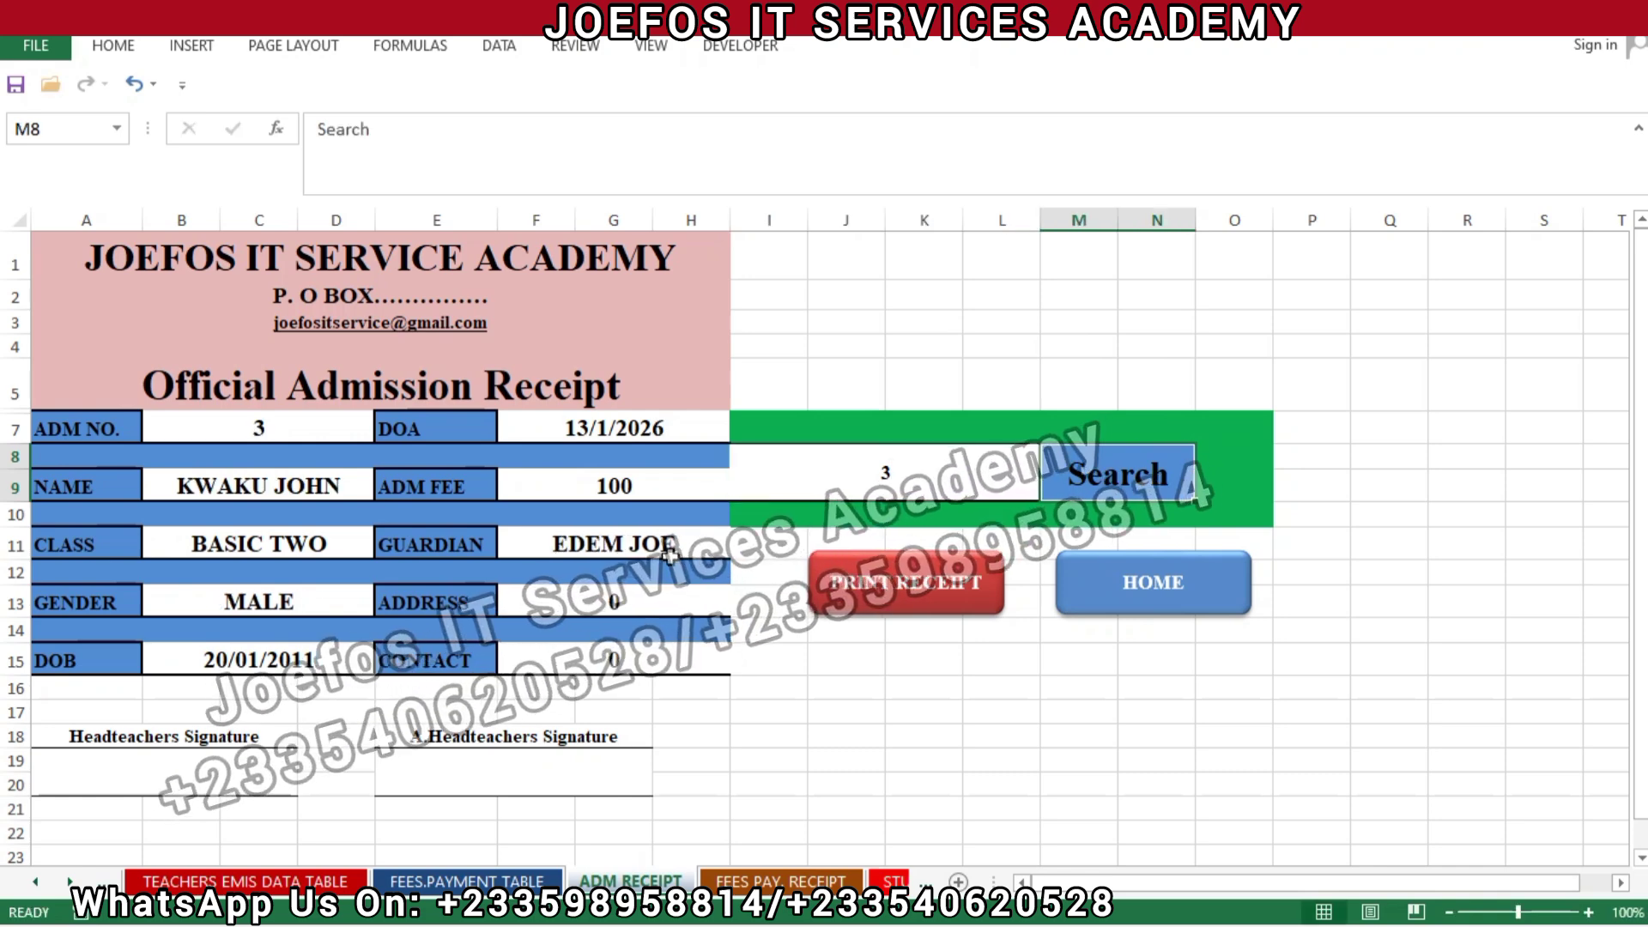